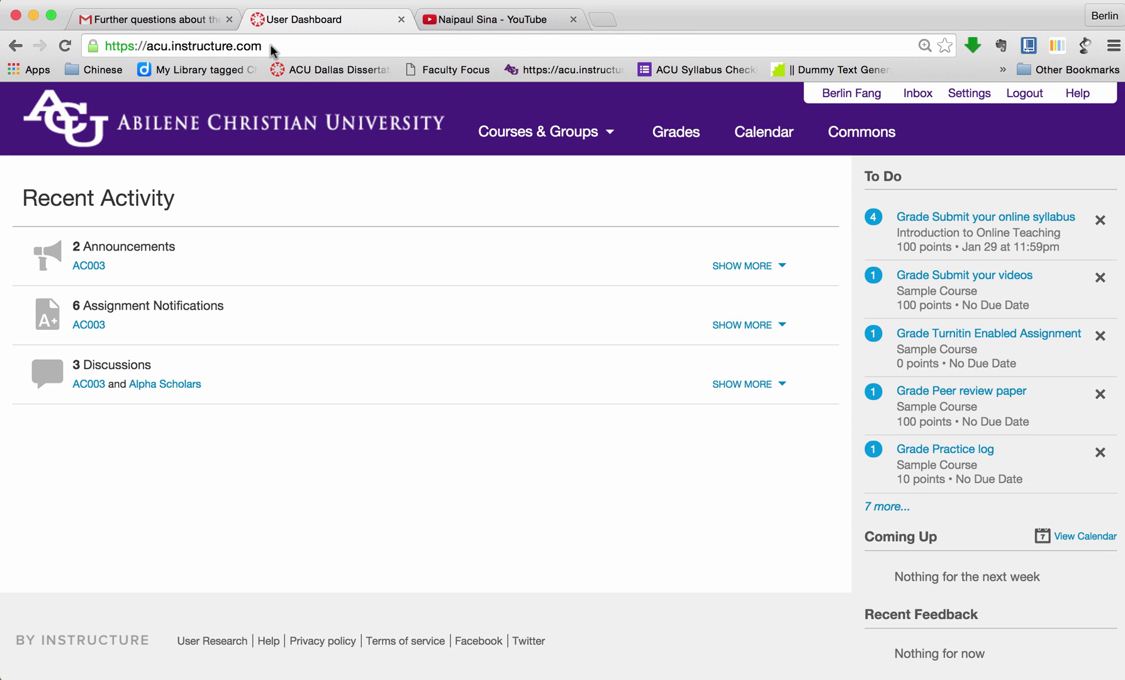
Step: Open your profile and bring up the My ePortfolios list with its one existing portfolio
click(854, 94)
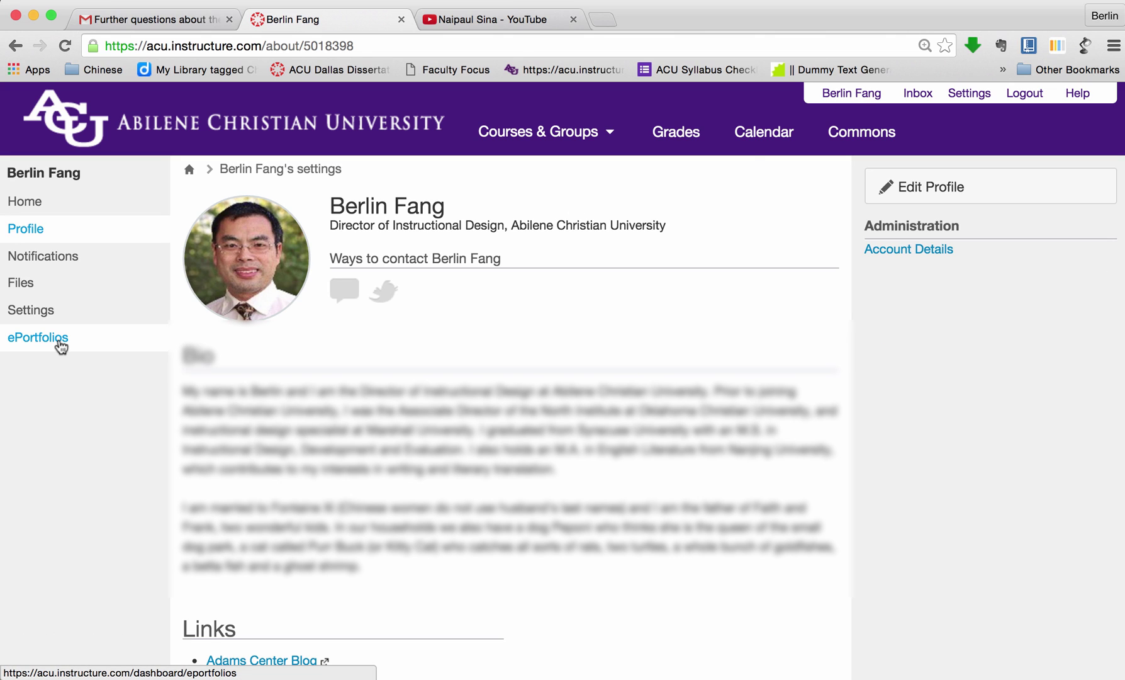
click(60, 343)
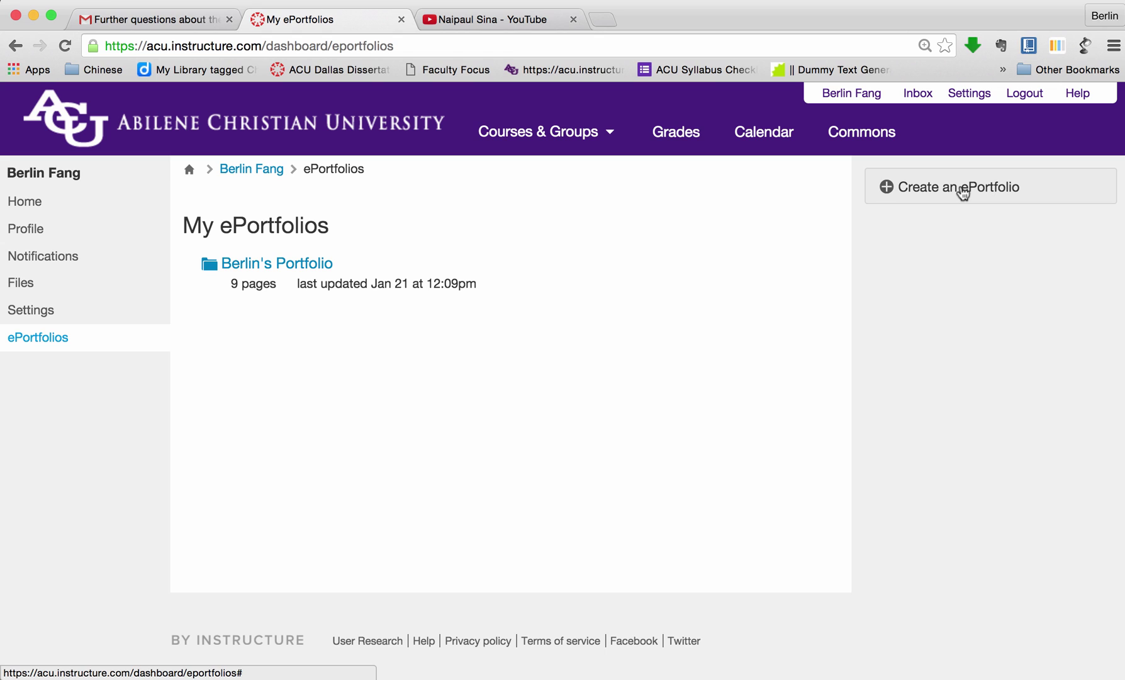
Step: Create a public ePortfolio named with your name followed by 'Degree Plan'
click(962, 192)
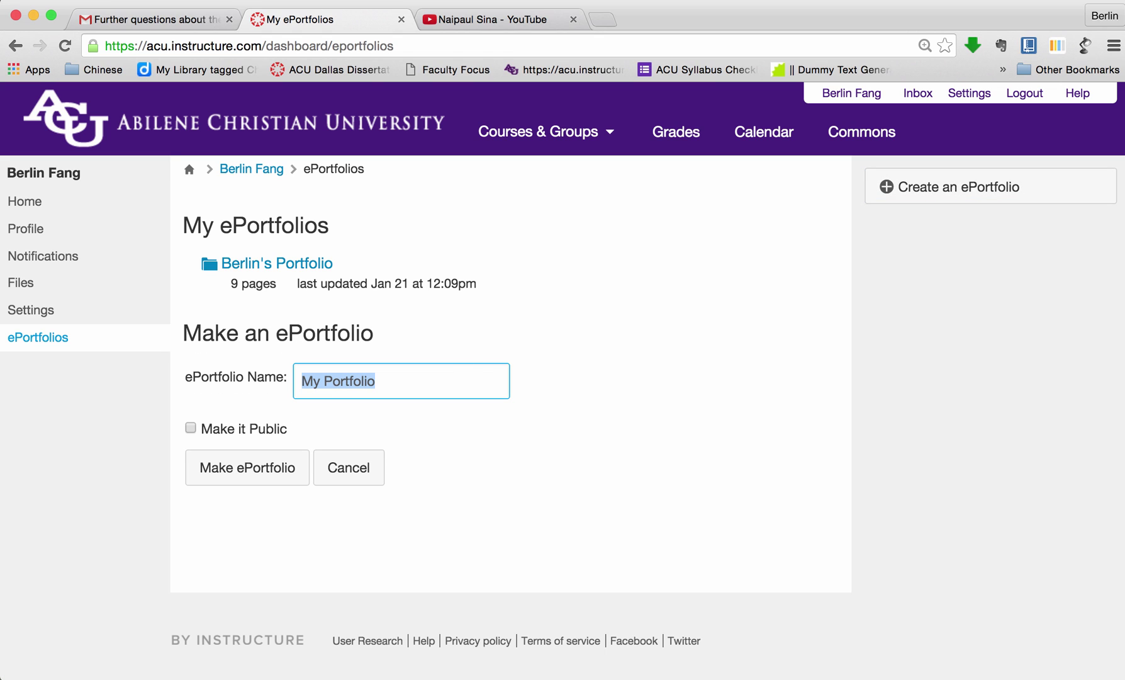
key(Down)
key(Return)
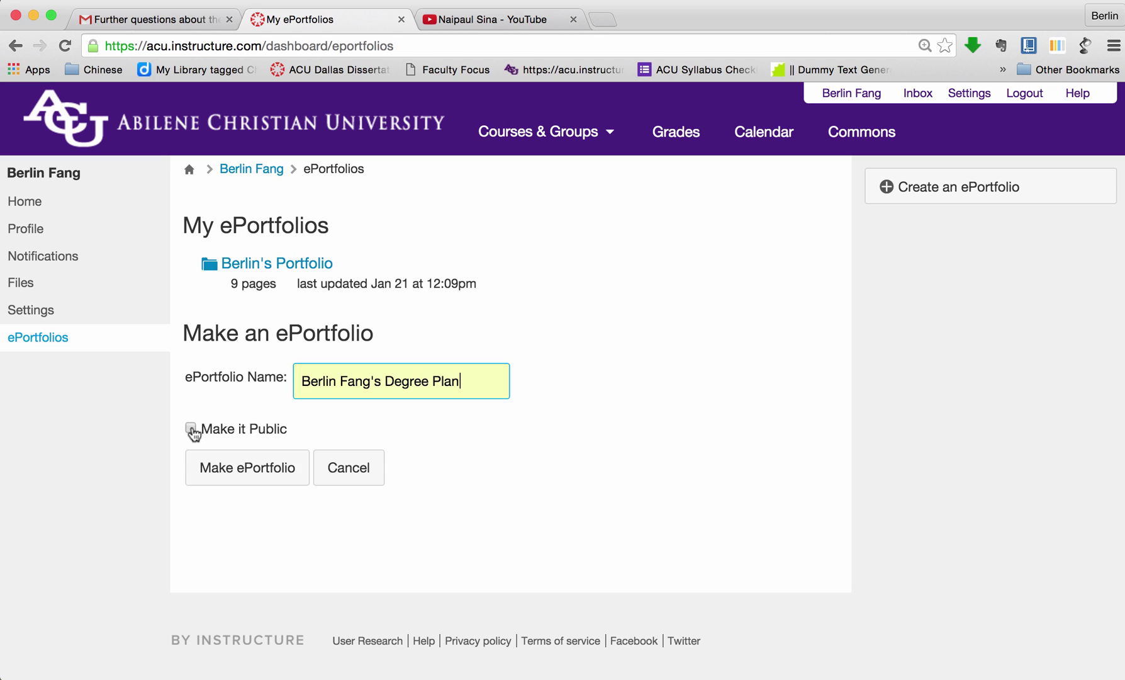
click(191, 429)
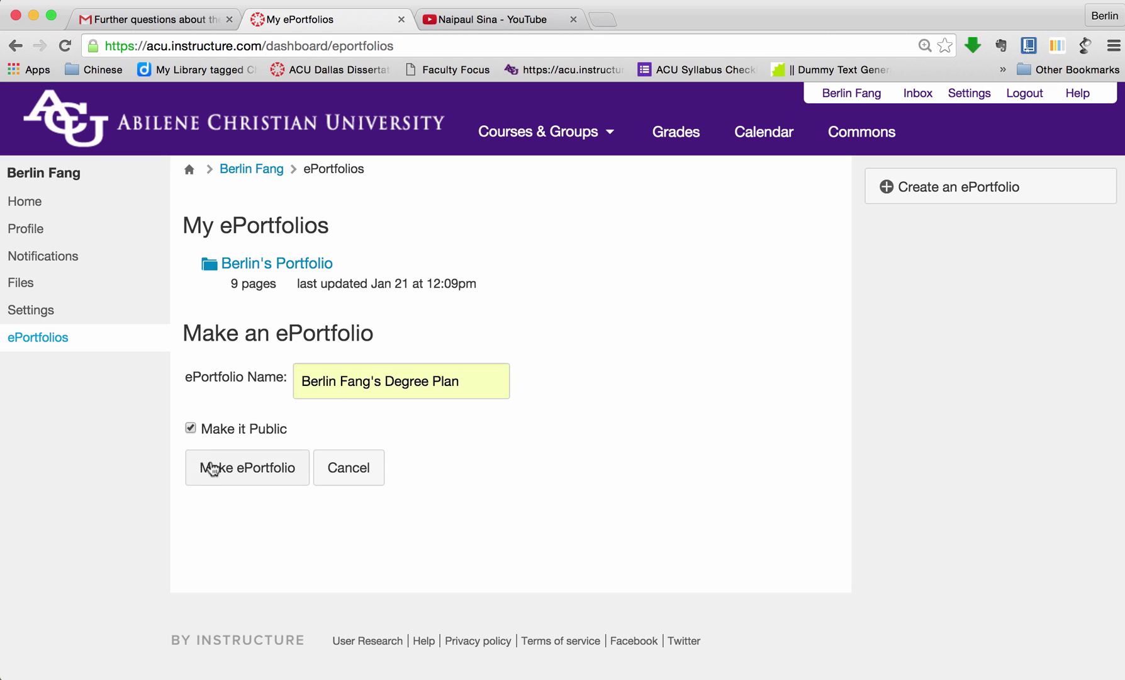
click(223, 475)
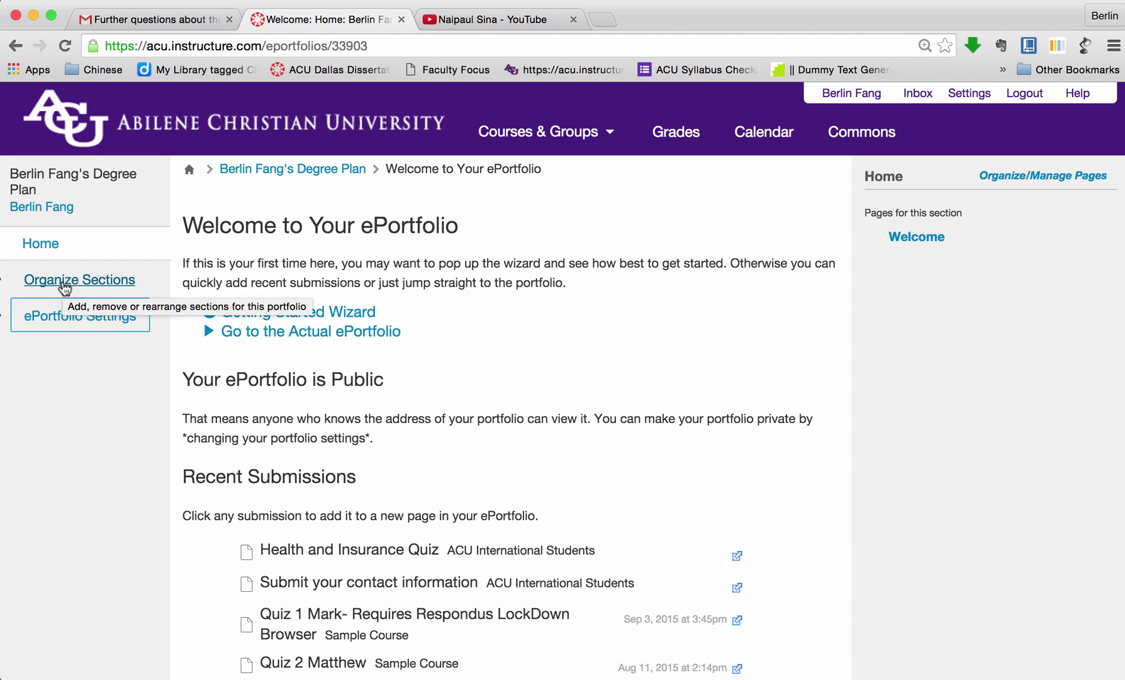
Step: Add the sections Resume, Courses and Community work to the portfolio
click(64, 281)
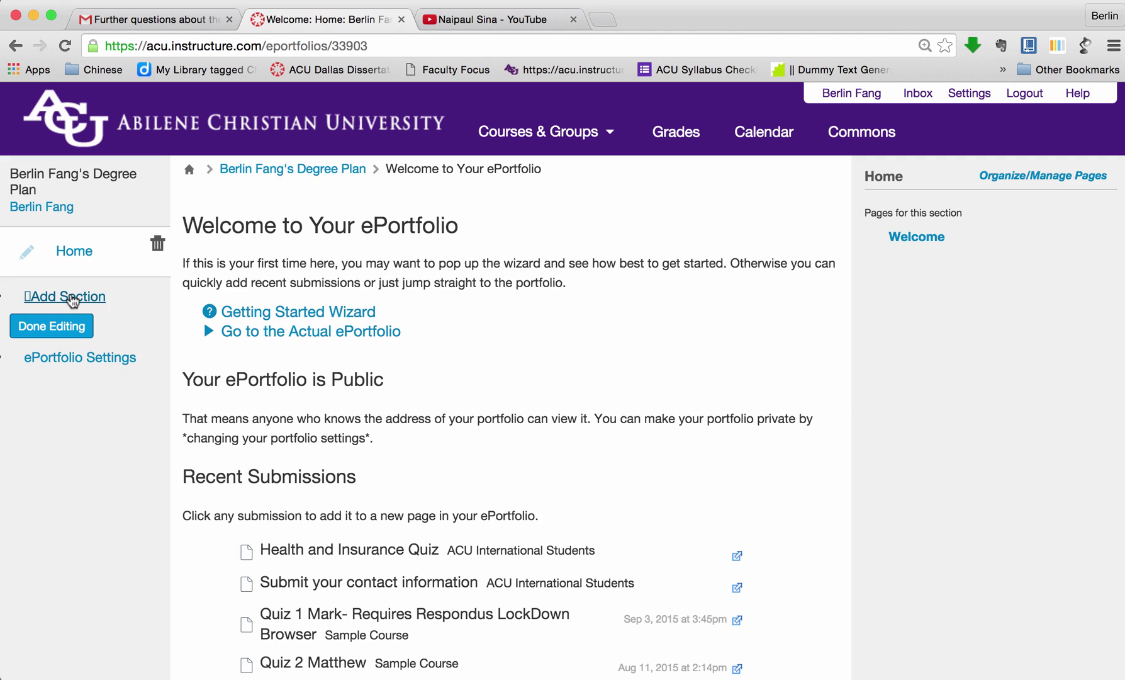
click(69, 297)
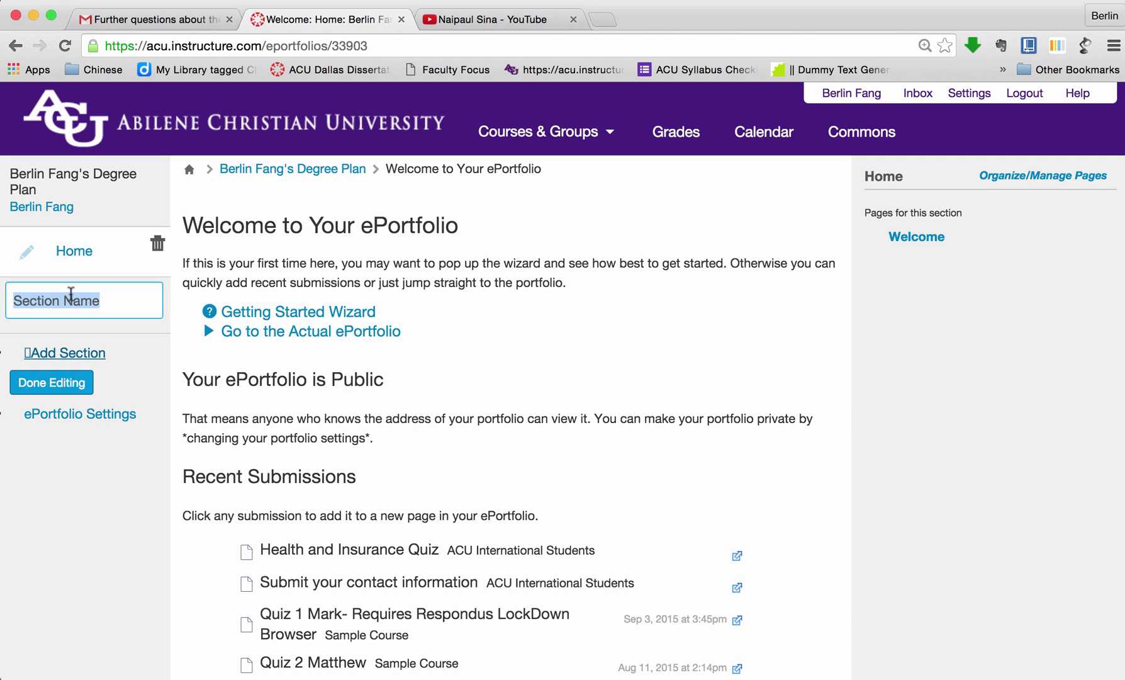
text(Resume)
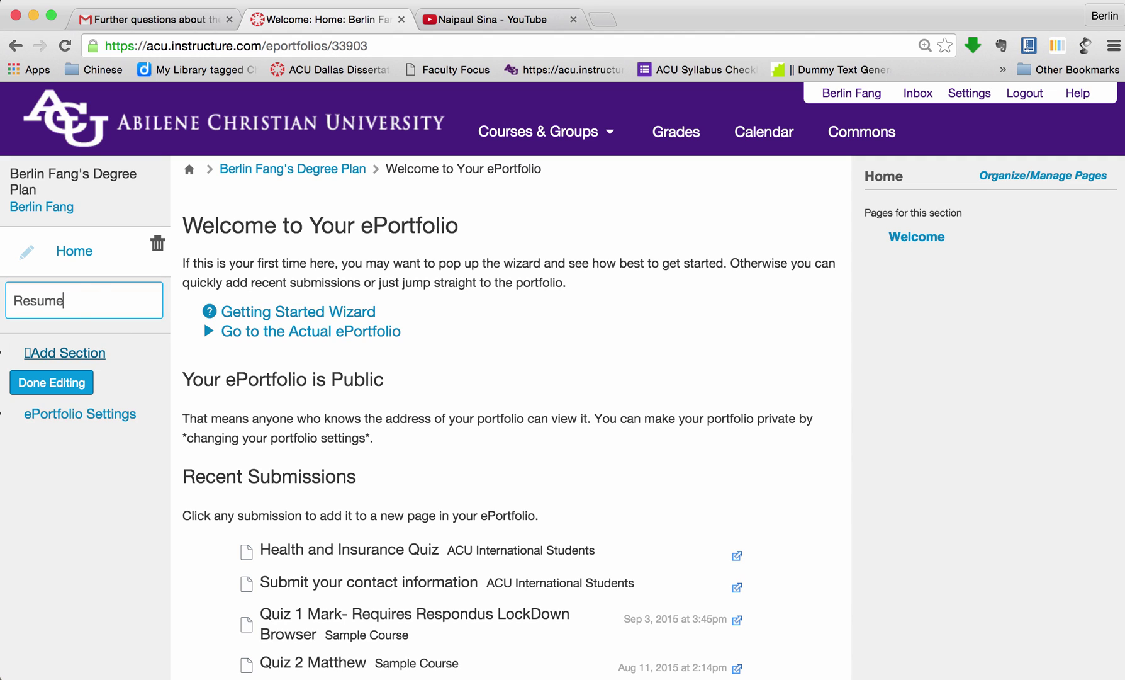
key(Return)
click(51, 345)
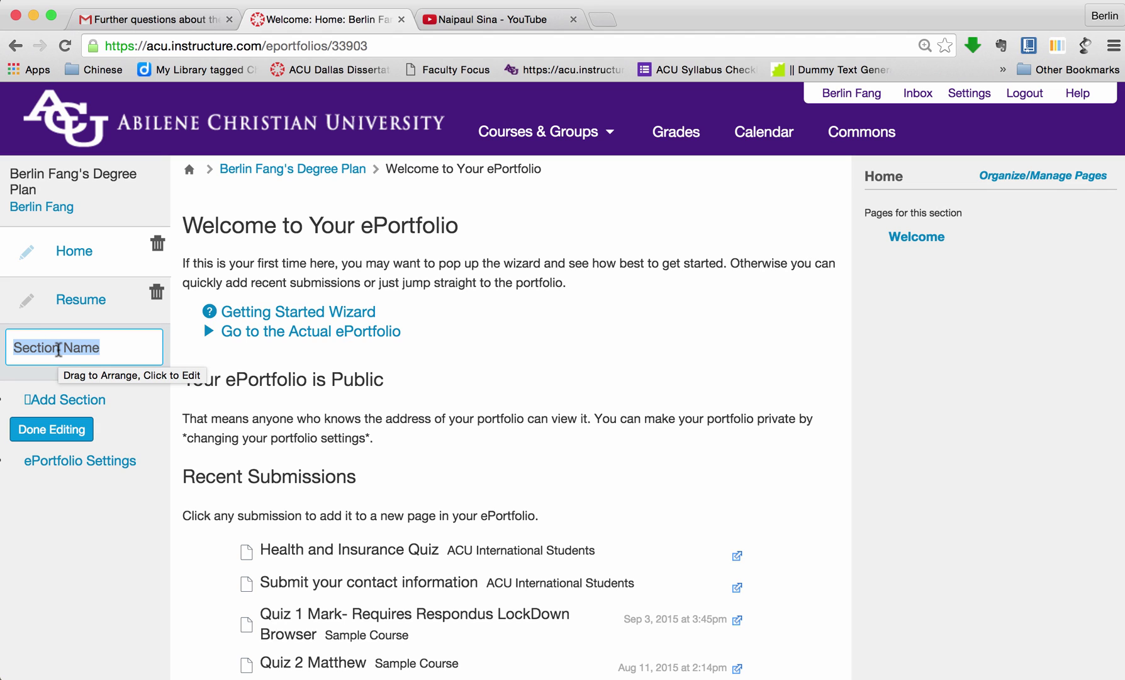
text(Courses)
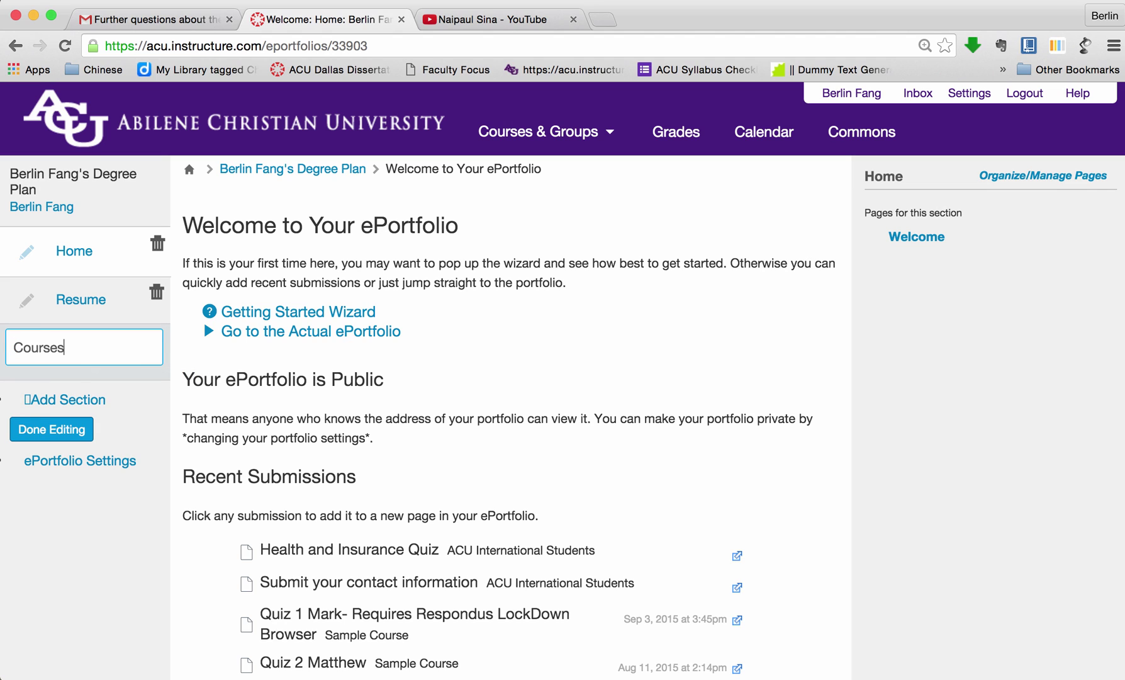
key(Return)
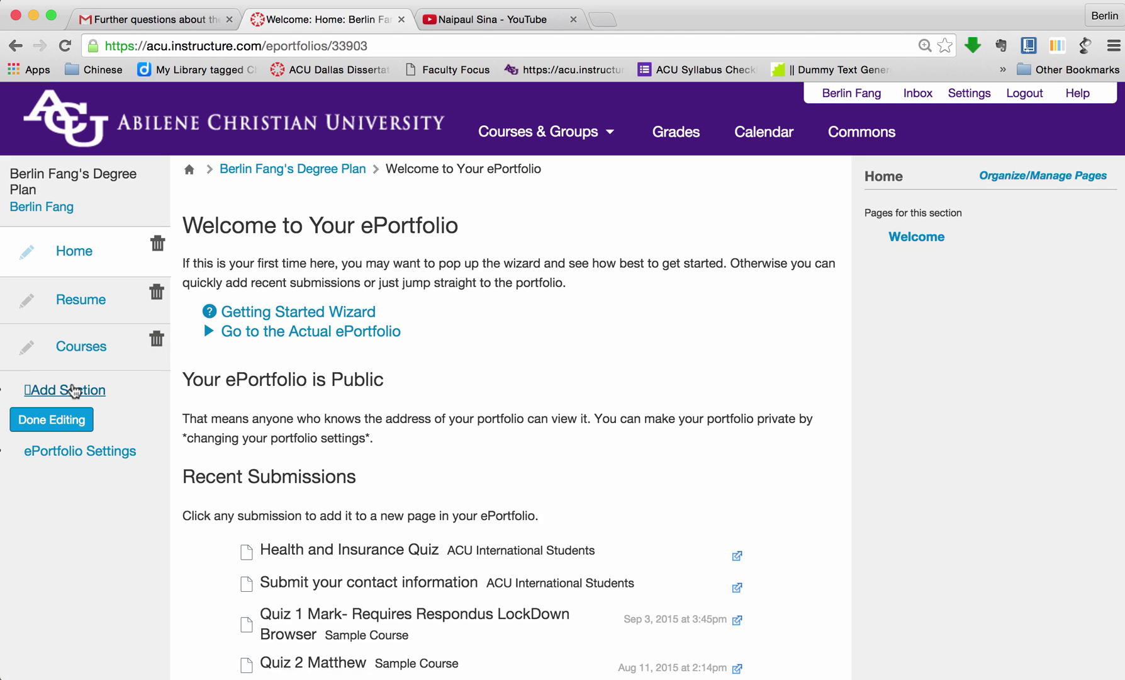
click(70, 389)
text(Community)
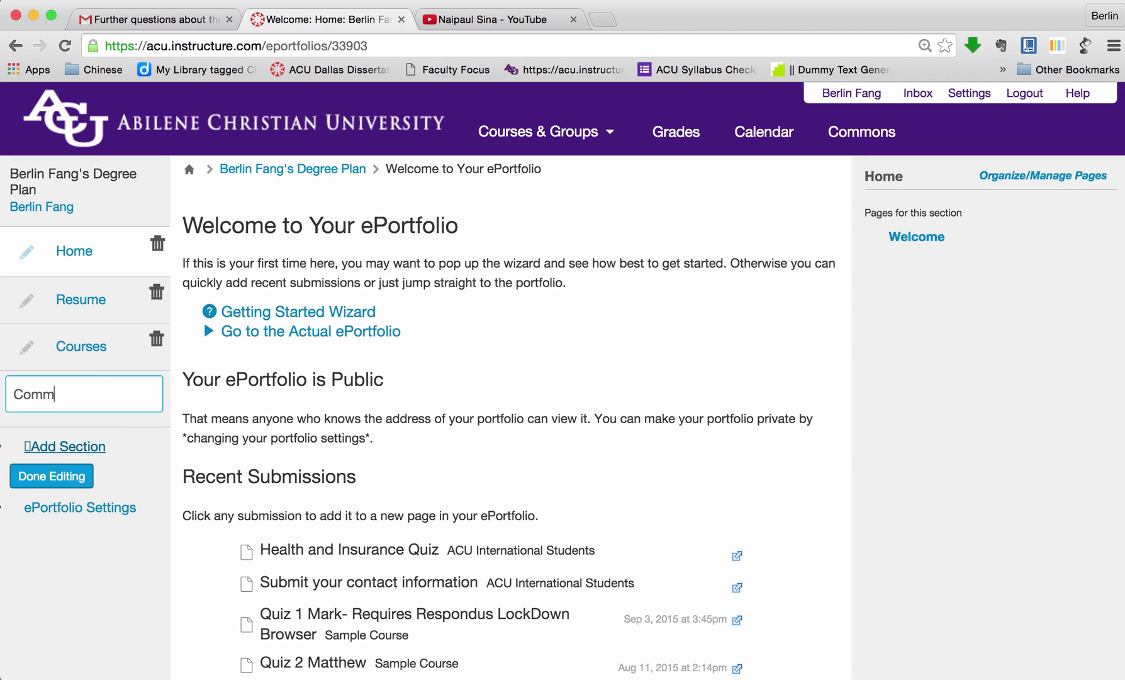
text( work)
key(Return)
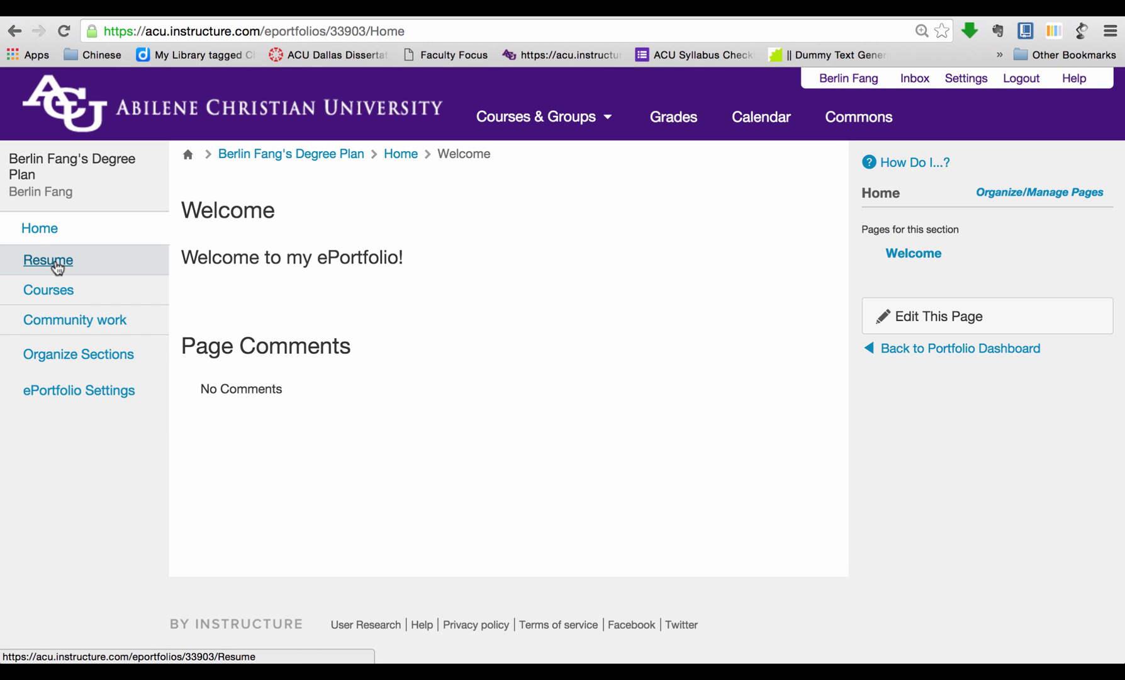
Step: Edit the Resume section's page and change its page name from New Page to 'Resume'
click(55, 263)
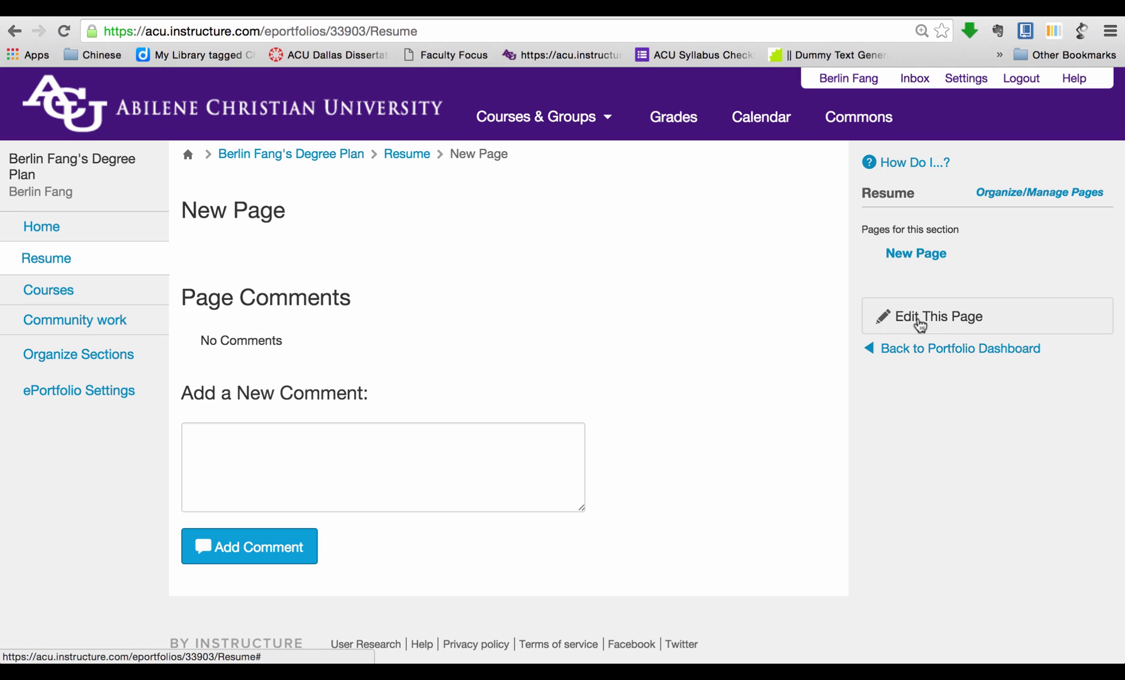
click(936, 317)
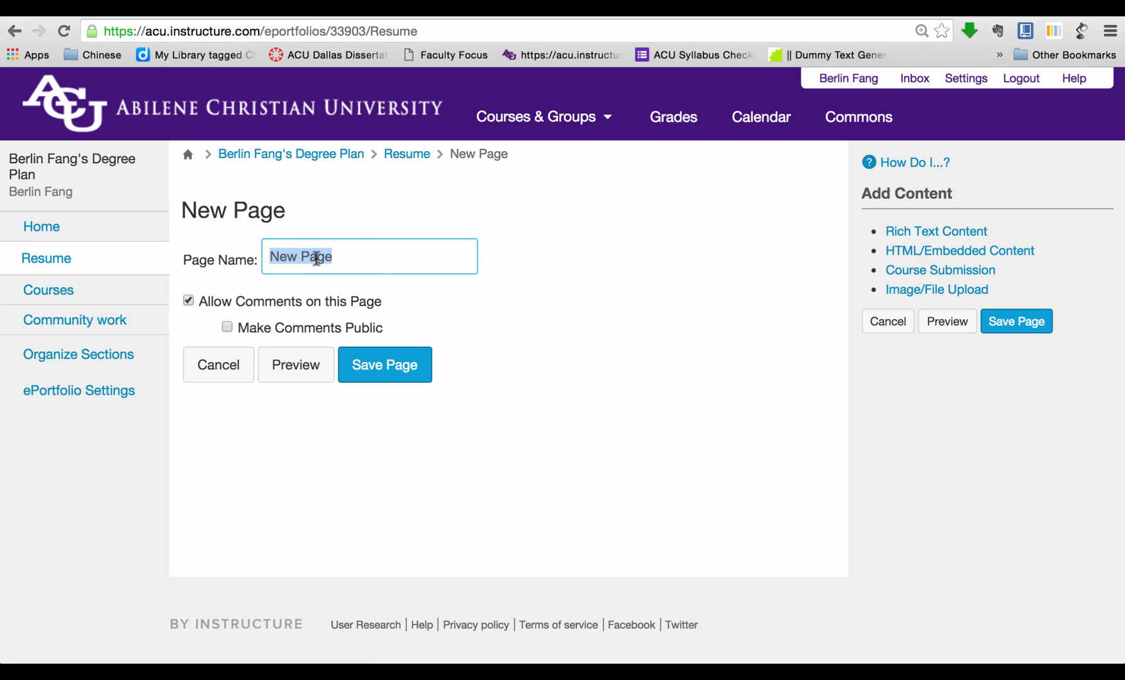
text(Re)
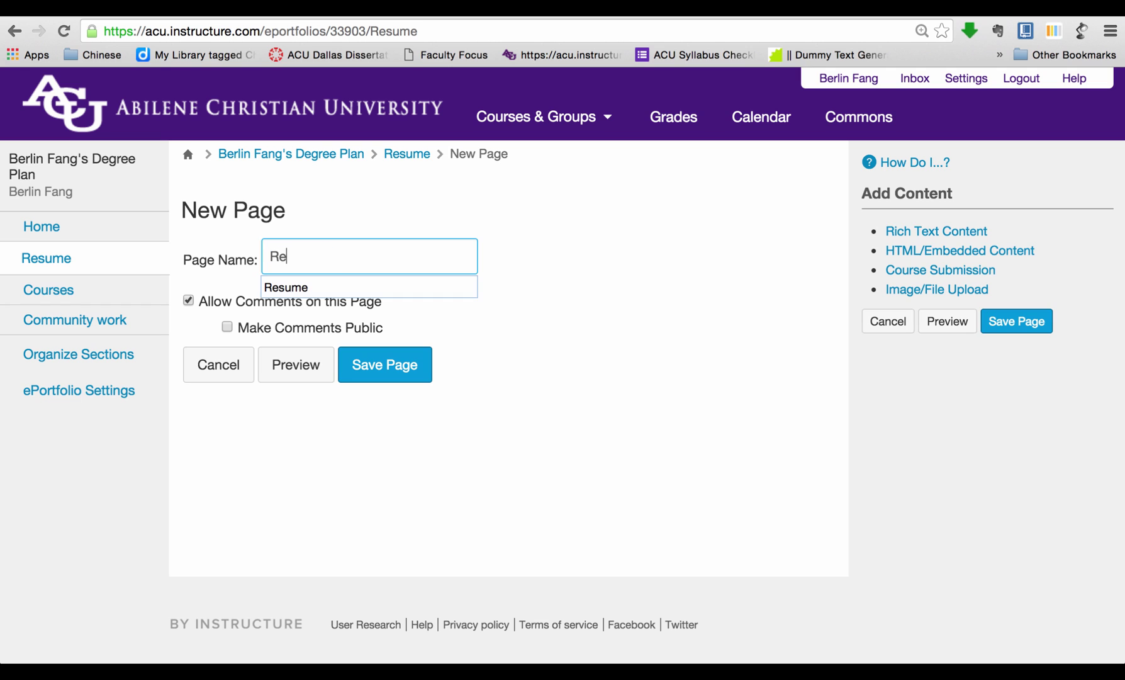
text(sume)
click(747, 381)
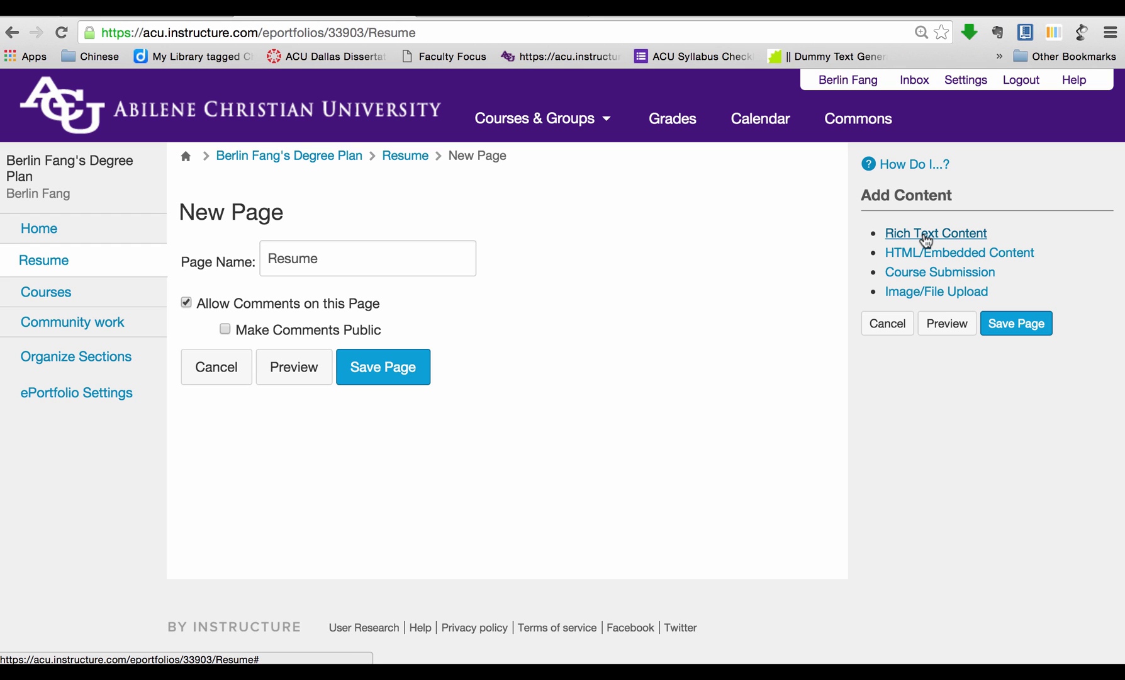
Step: Add a Rich Text Content block to the Resume page and copy the biography from Word
click(925, 237)
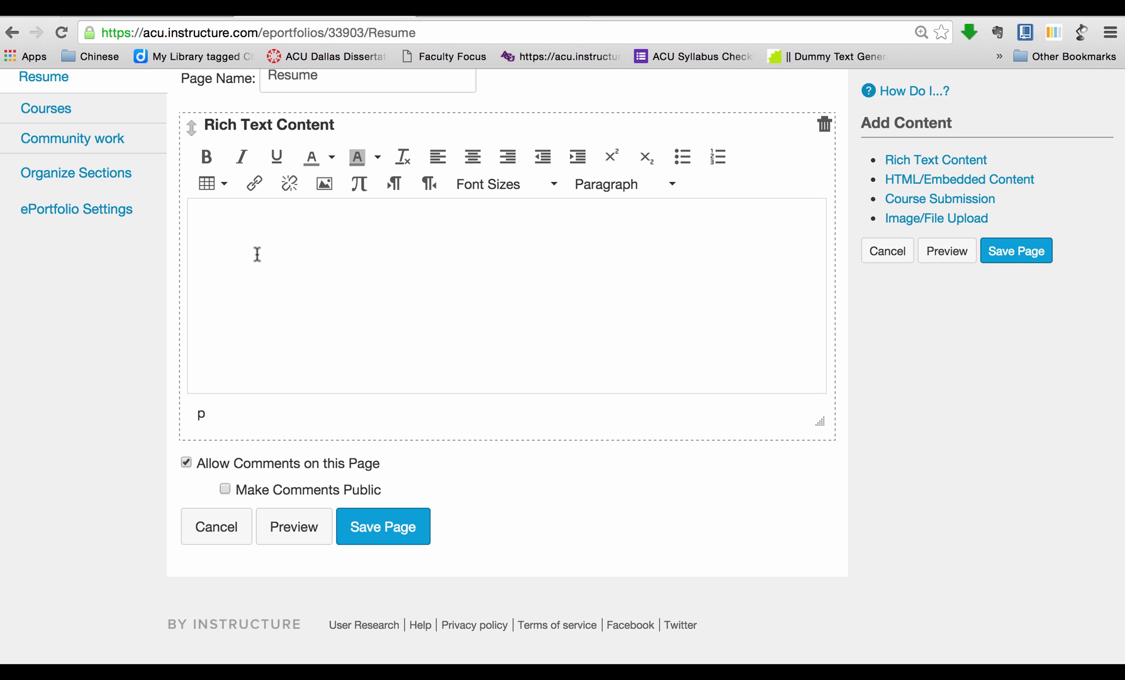
mouse_move(816, 655)
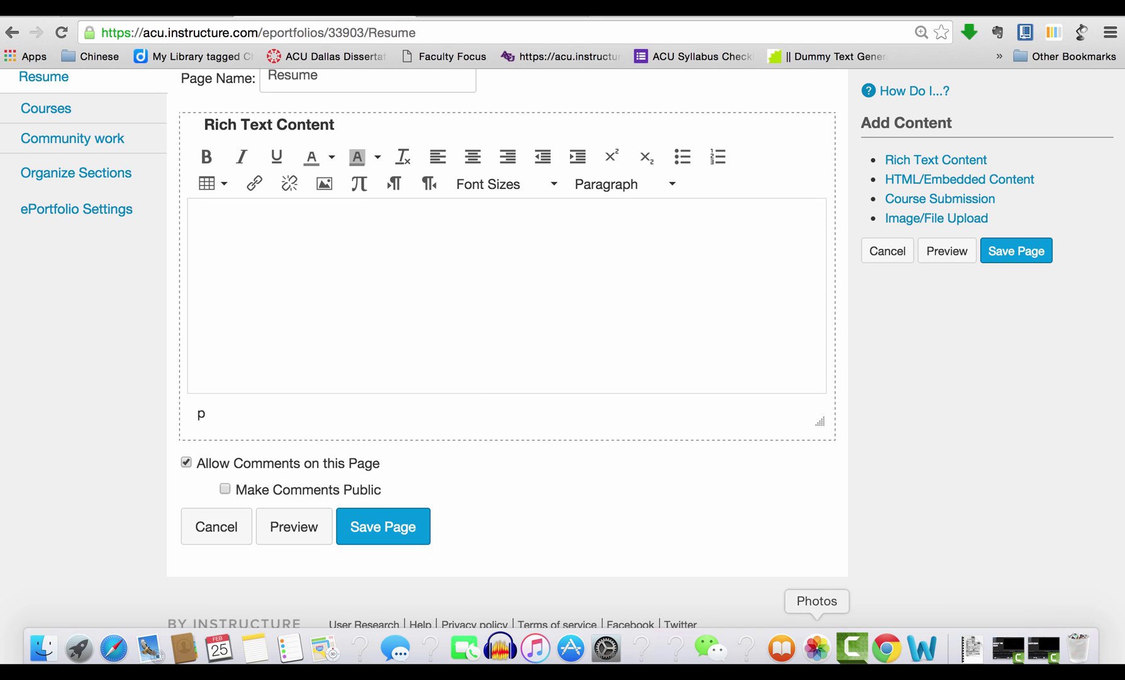
click(929, 653)
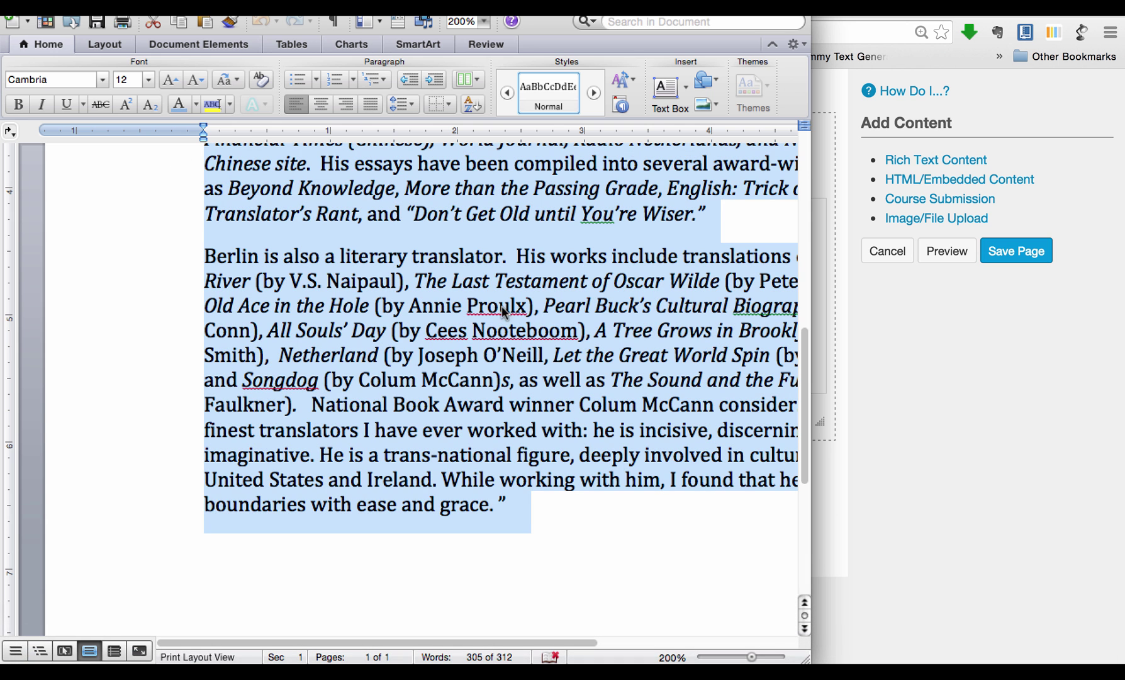
scroll(490, 302, up, 10)
scroll(345, 349, down, 3)
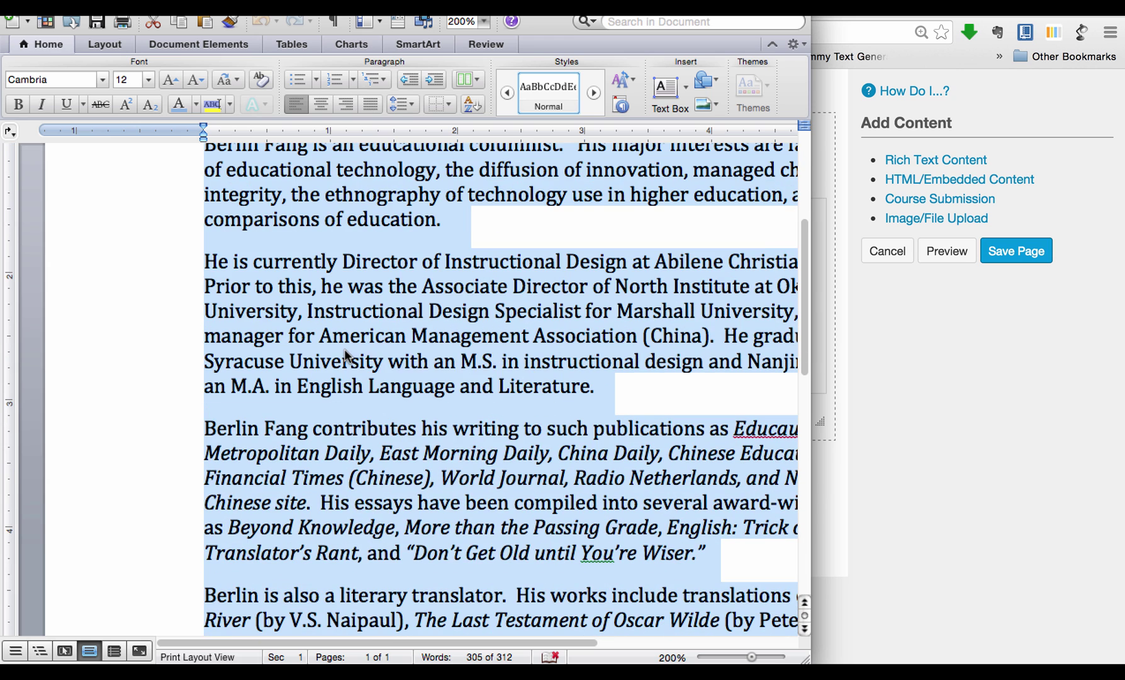
right_click(344, 349)
click(379, 378)
click(881, 382)
Step: Paste the copied biography into the rich text block and save the Resume page
right_click(528, 247)
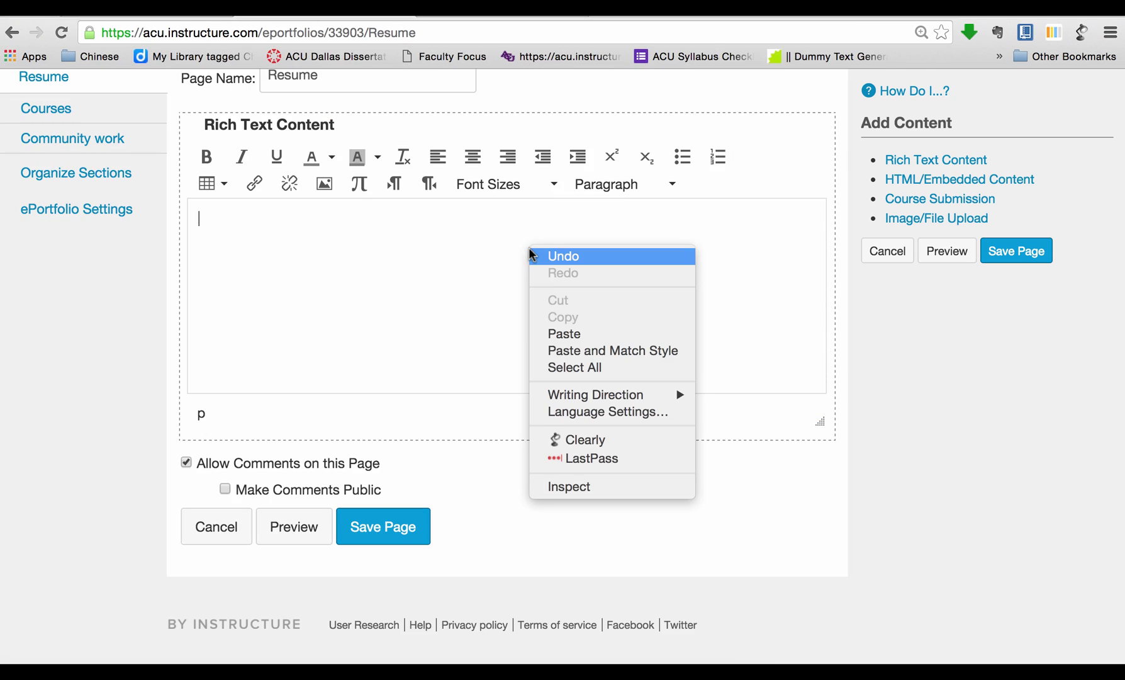
click(579, 334)
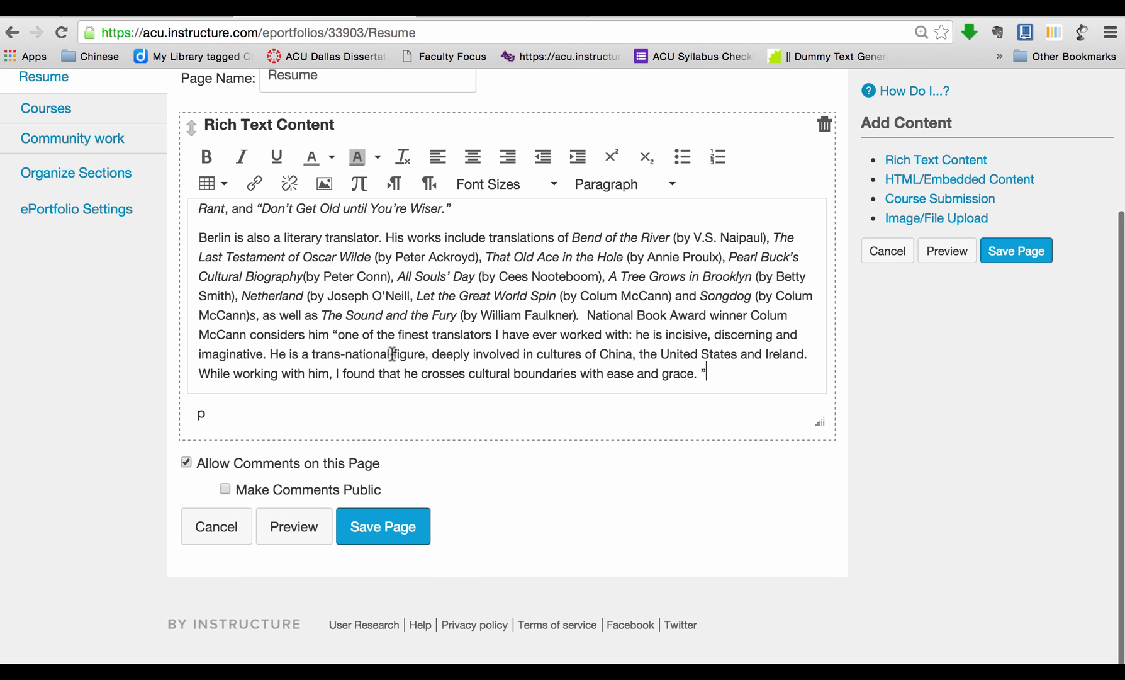
click(390, 530)
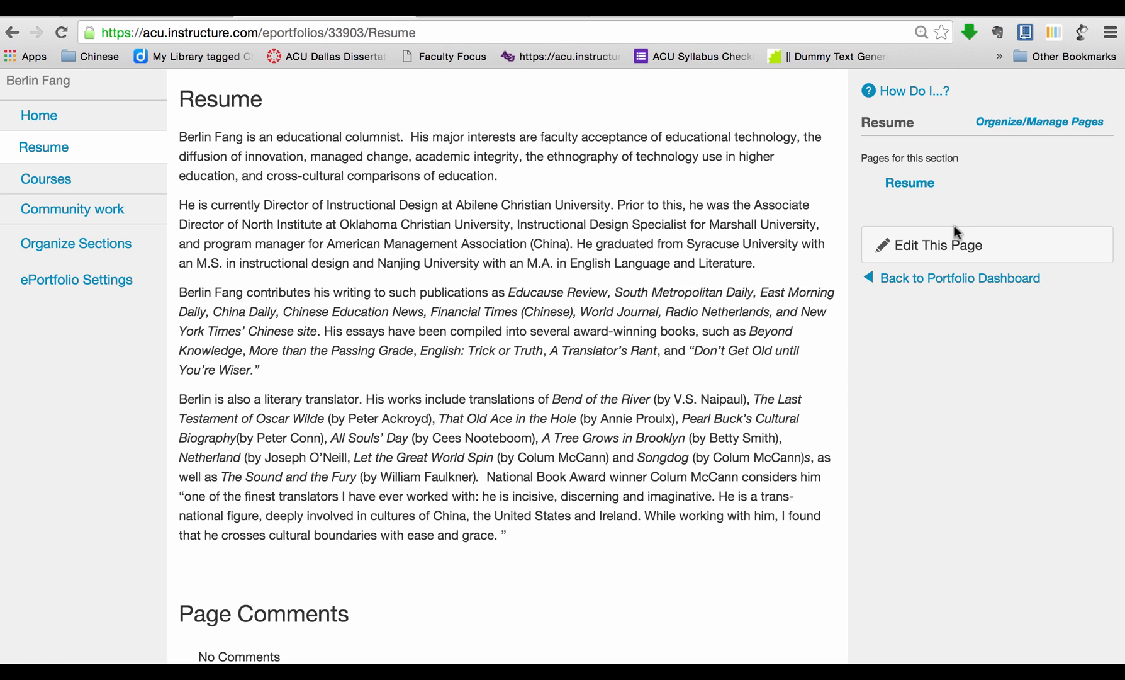
Step: Reopen the Resume page and add an HTML/Embedded Content block below the biography
click(957, 256)
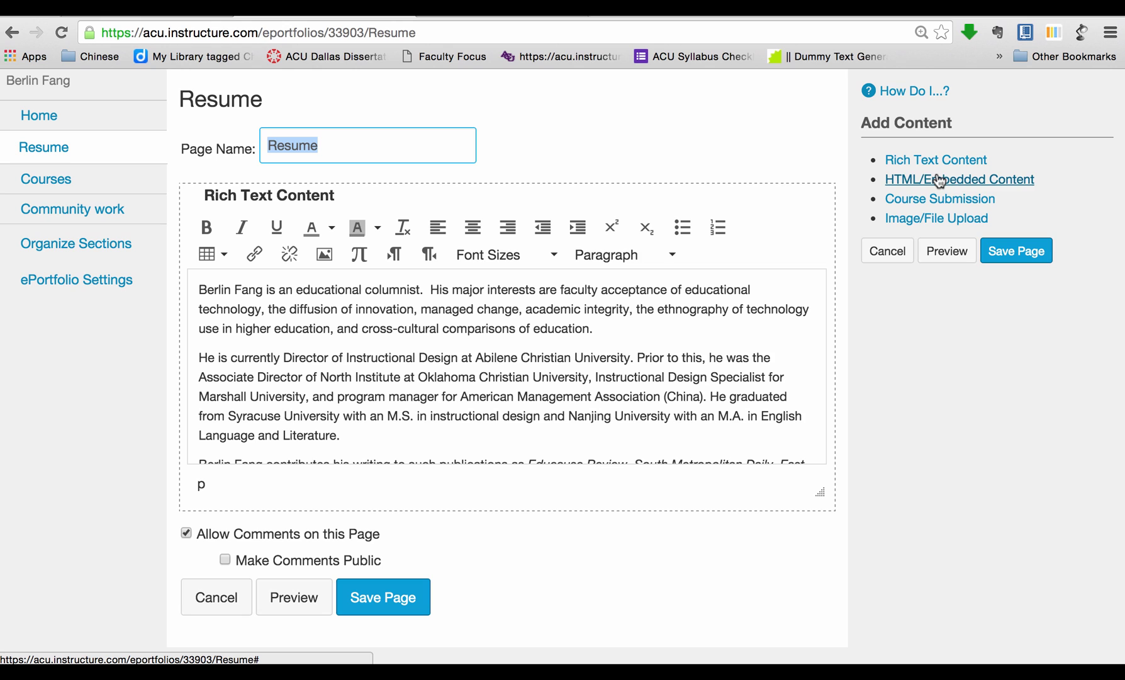
click(903, 182)
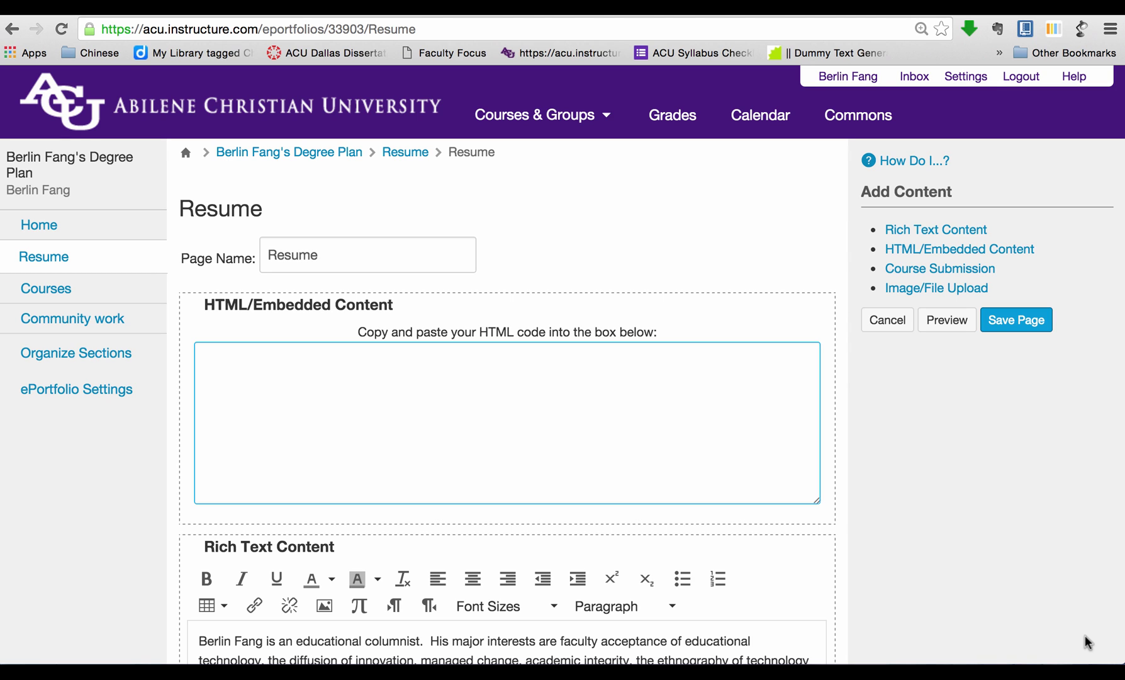
click(728, 6)
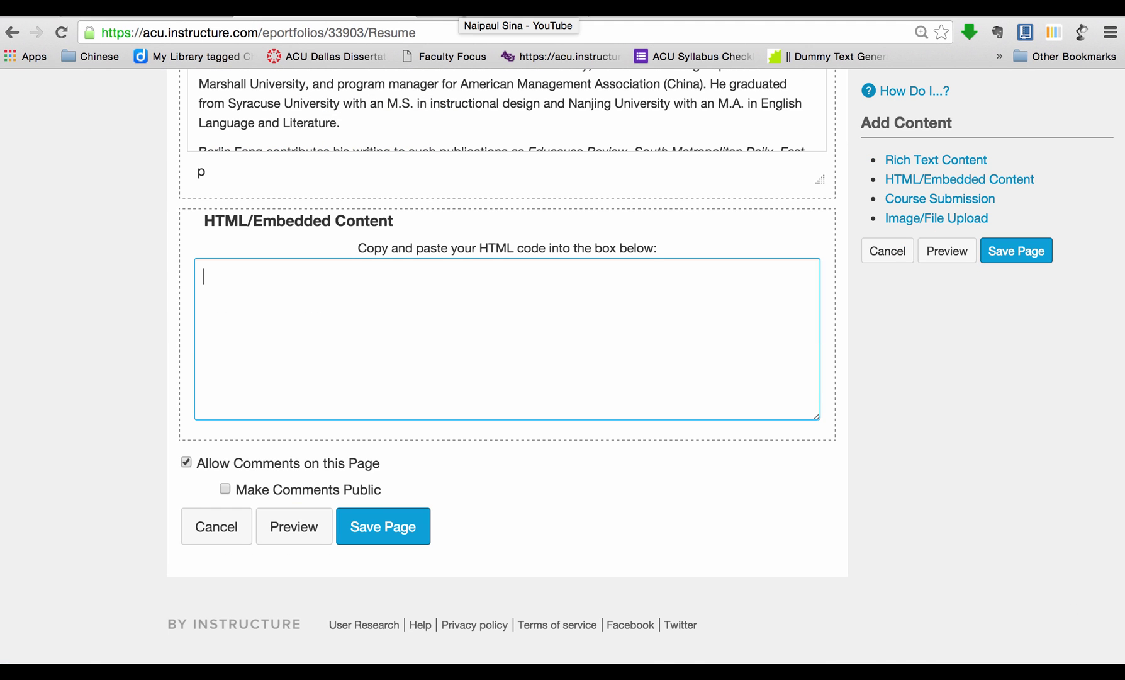
Step: Copy the Naipaul Sina video's iframe embed code from YouTube's Share > Embed panel
click(513, 8)
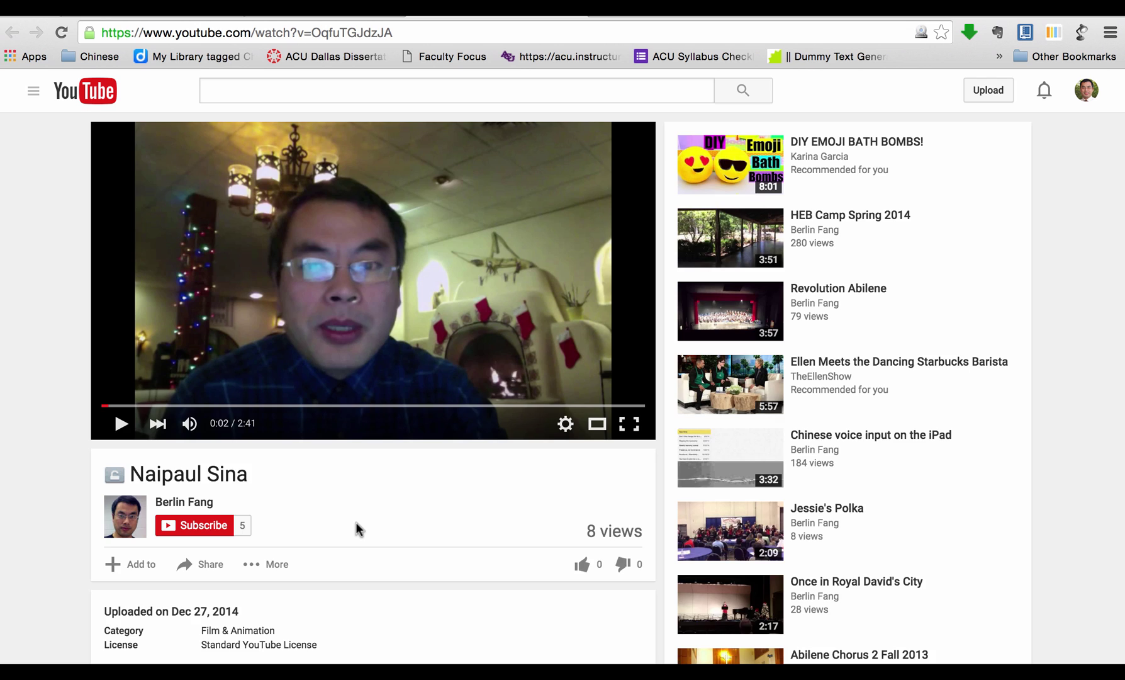
scroll(356, 522, down, 5)
scroll(267, 392, up, 4)
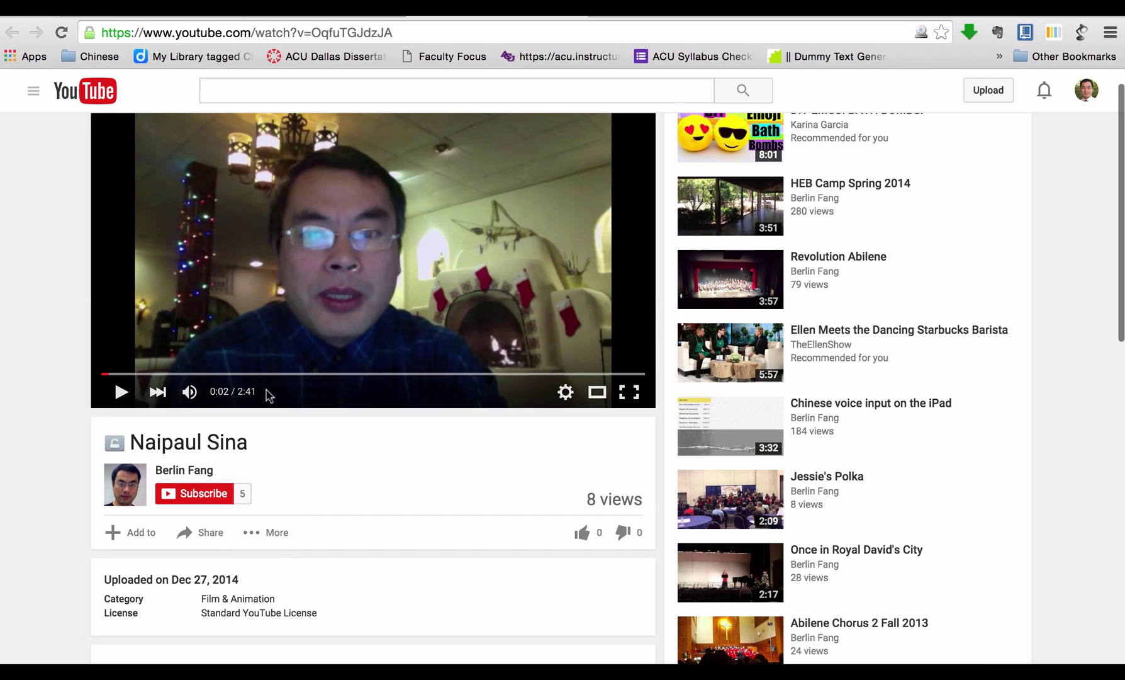
scroll(375, 465, down, 2)
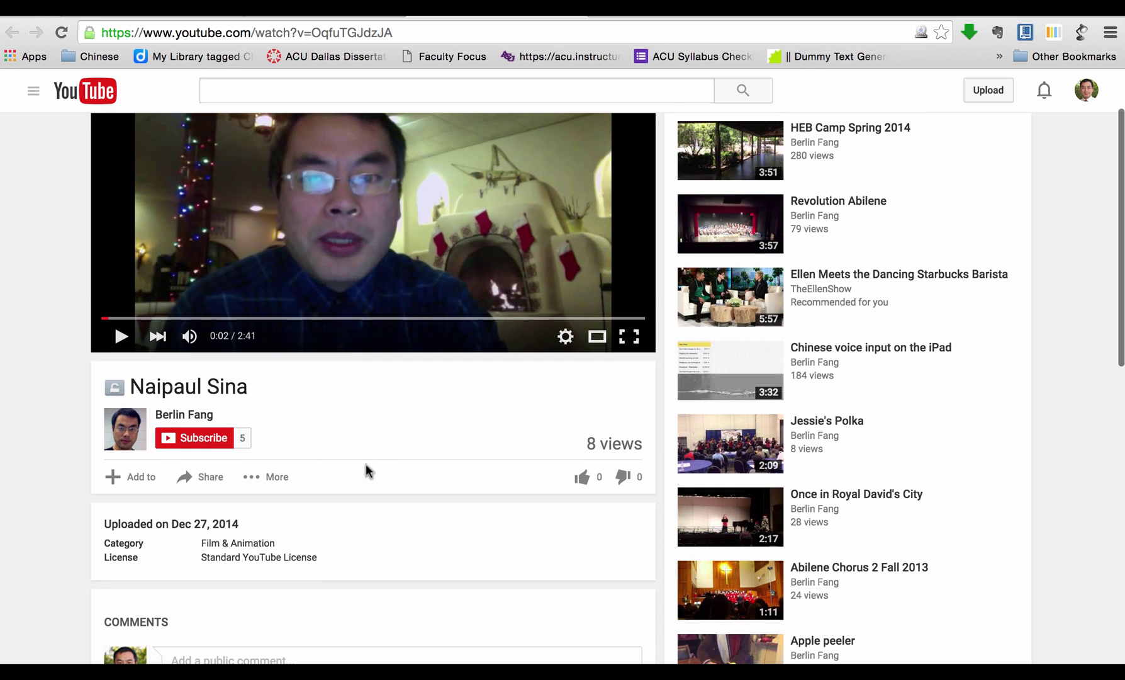
click(207, 482)
scroll(247, 481, down, 6)
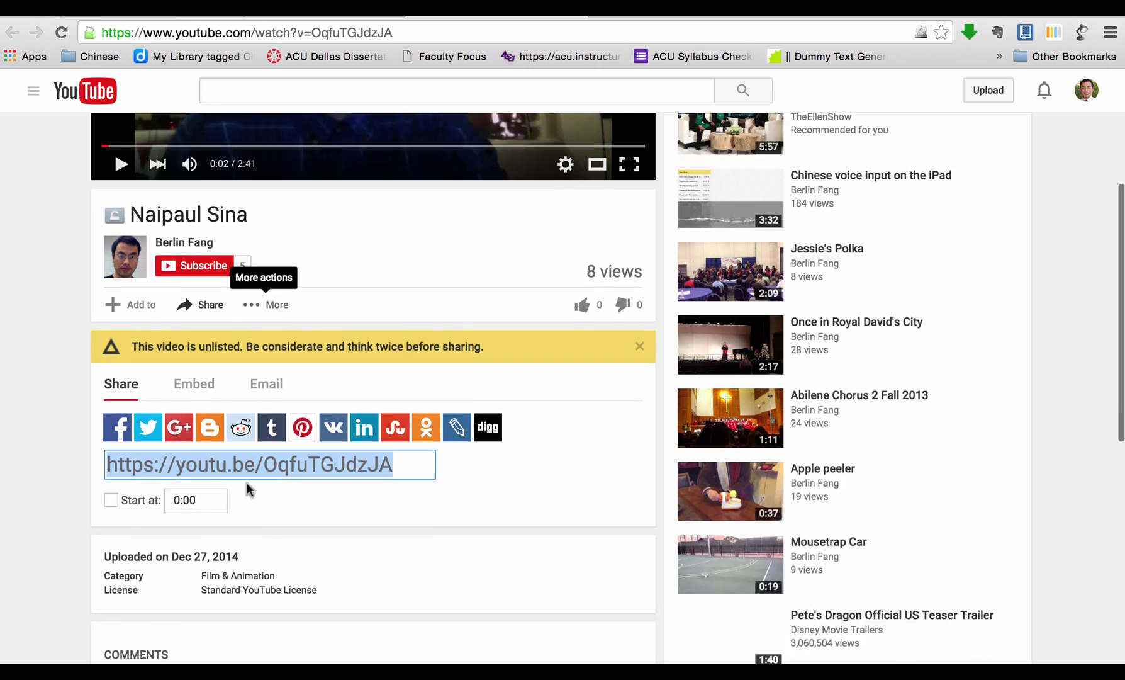
scroll(247, 481, down, 2)
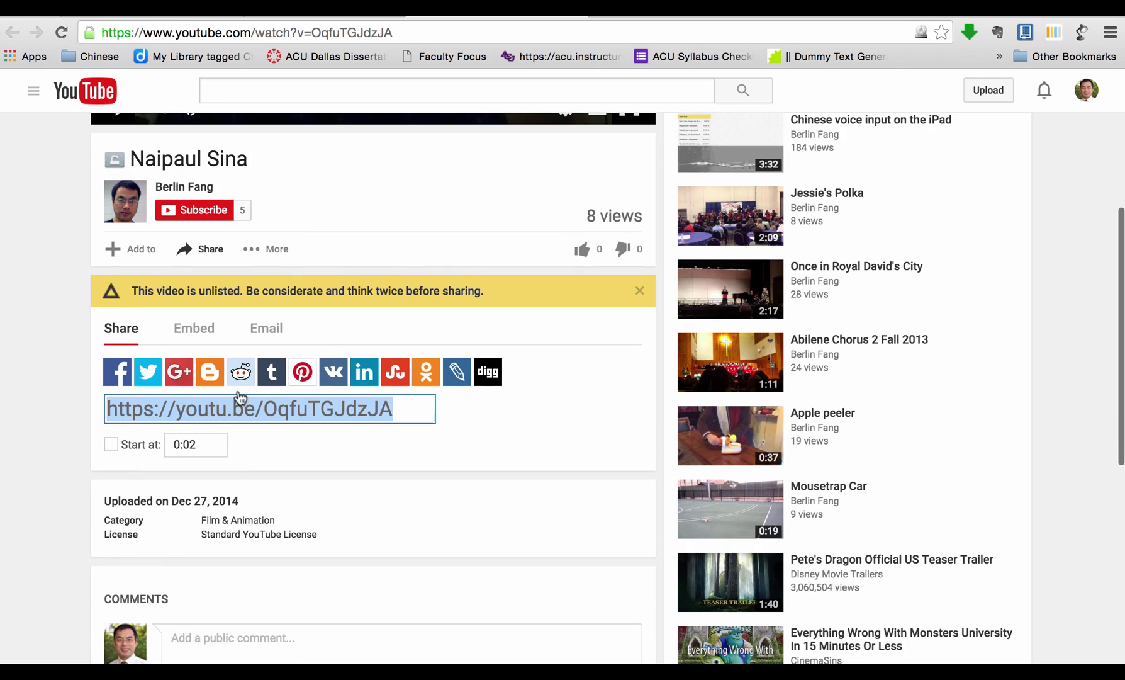
click(195, 328)
scroll(255, 332, down, 2)
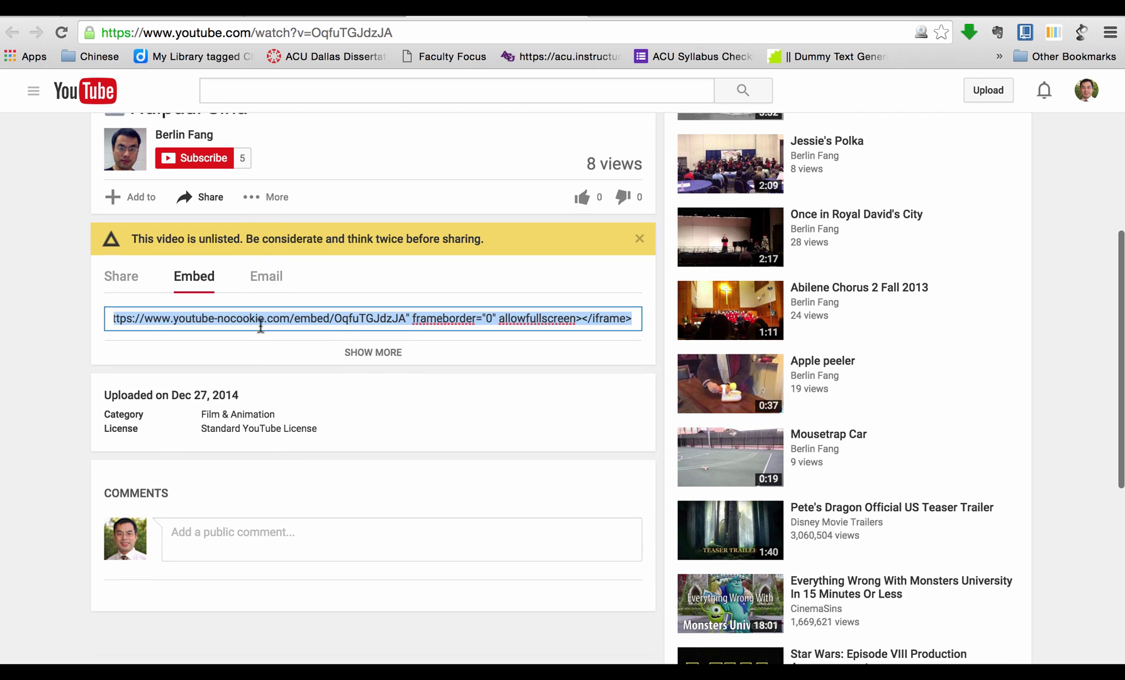
click(259, 321)
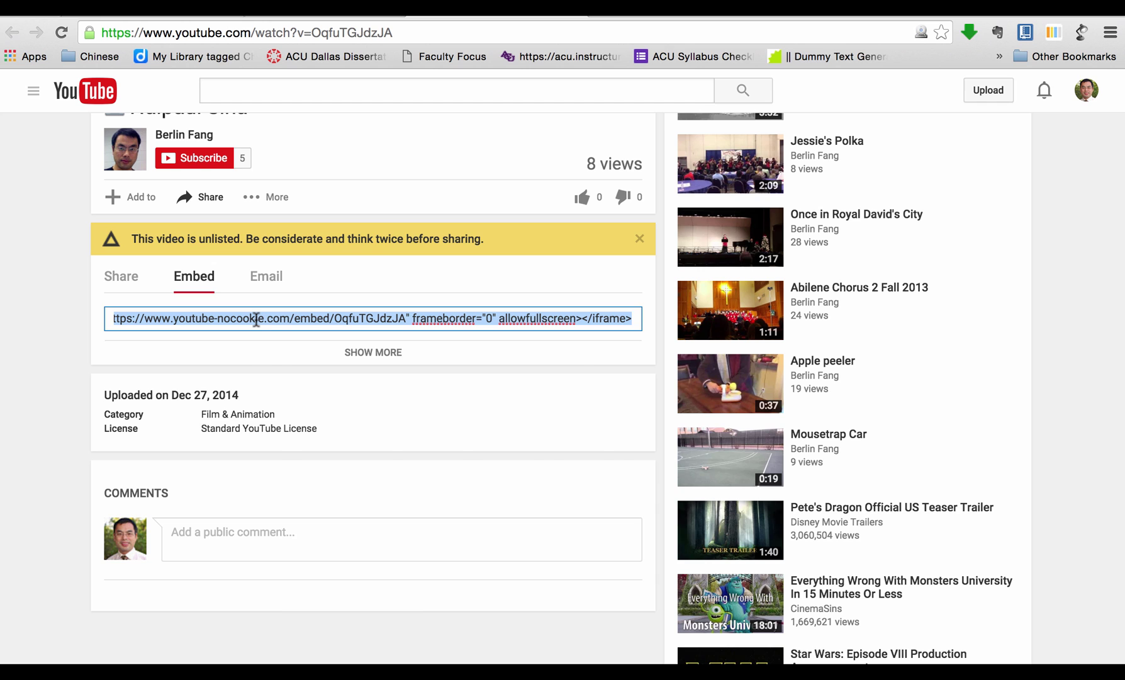
right_click(256, 318)
click(282, 357)
Step: Paste the YouTube embed code into the HTML block and save the Resume page
click(308, 9)
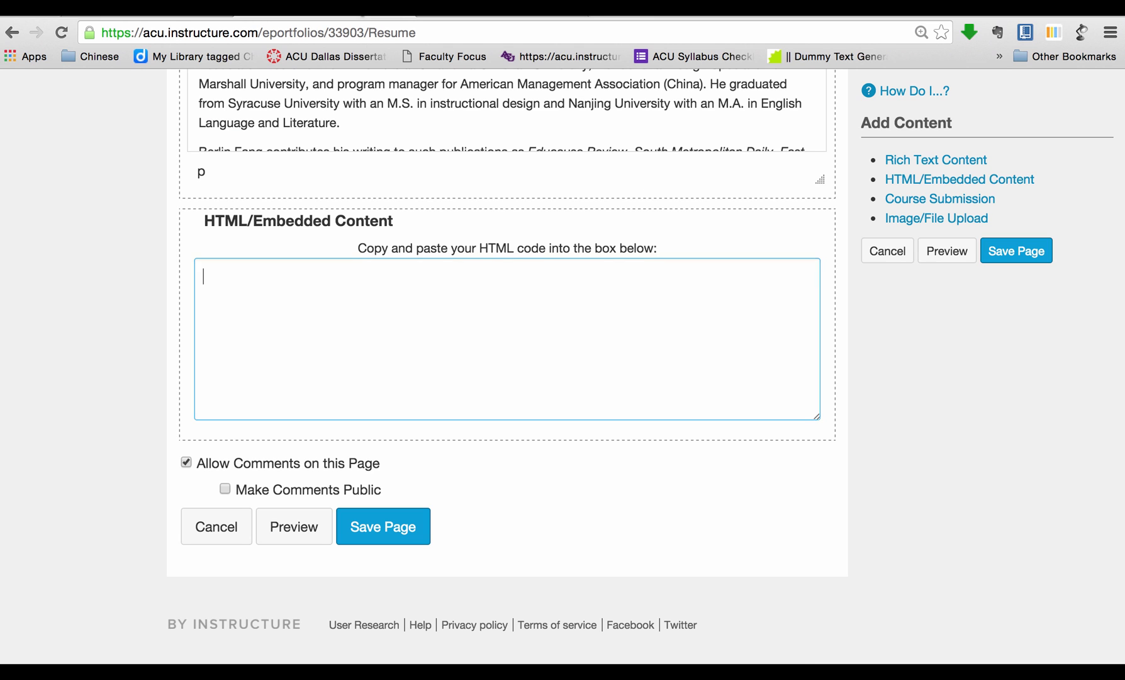
right_click(331, 328)
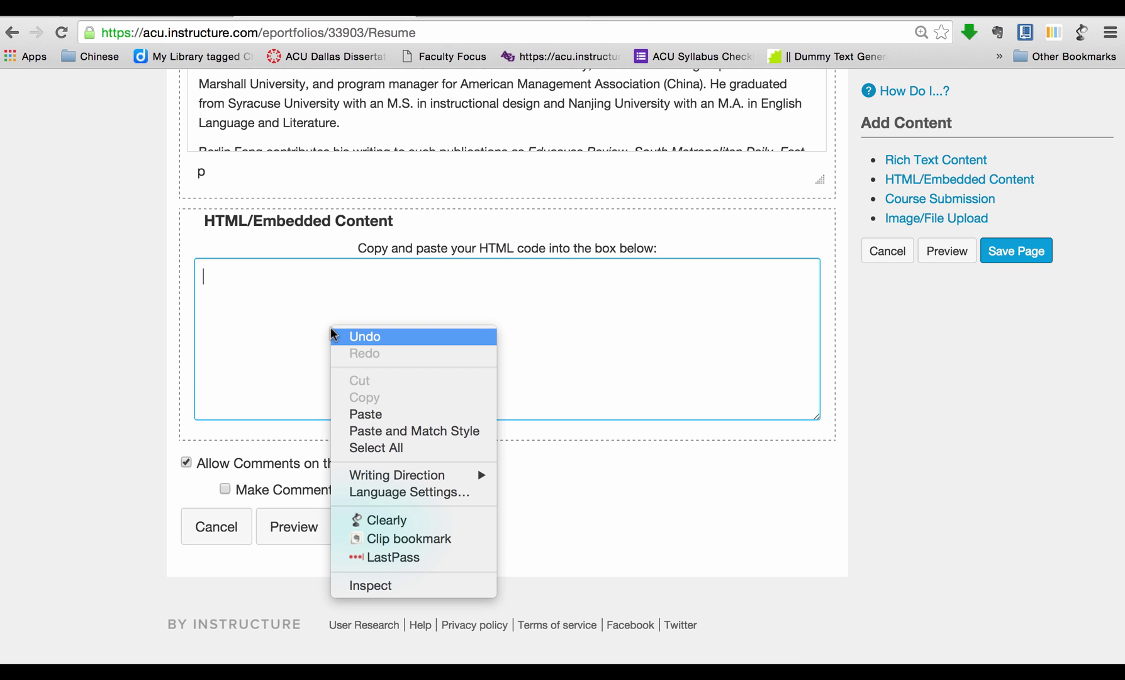
click(367, 412)
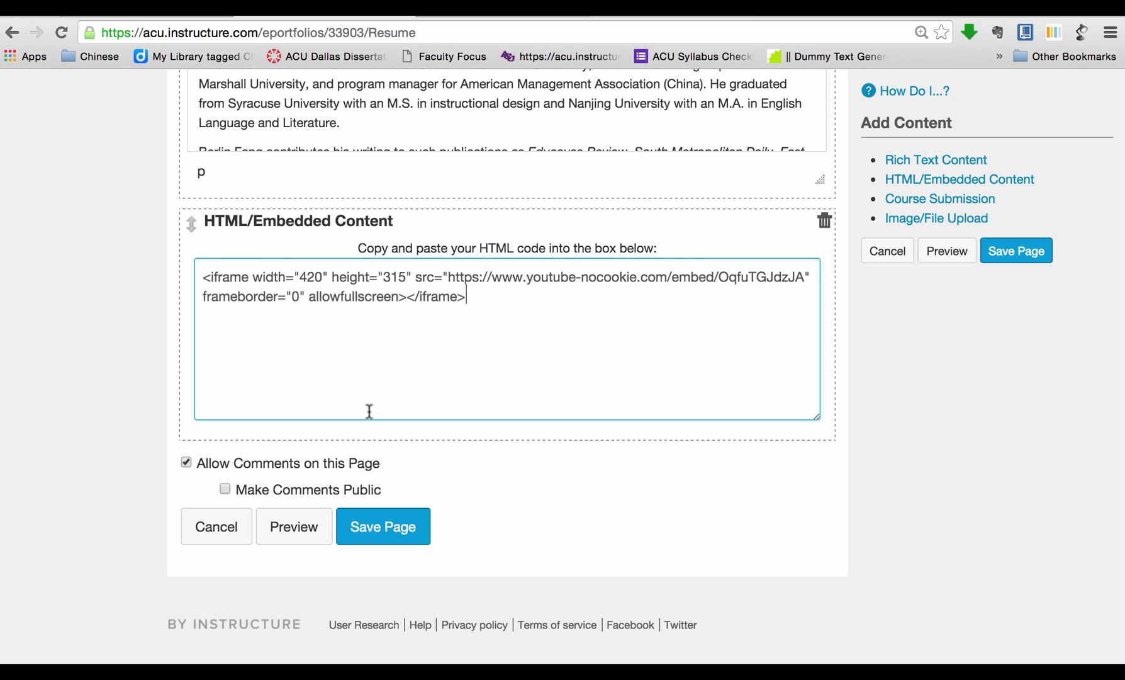
click(388, 540)
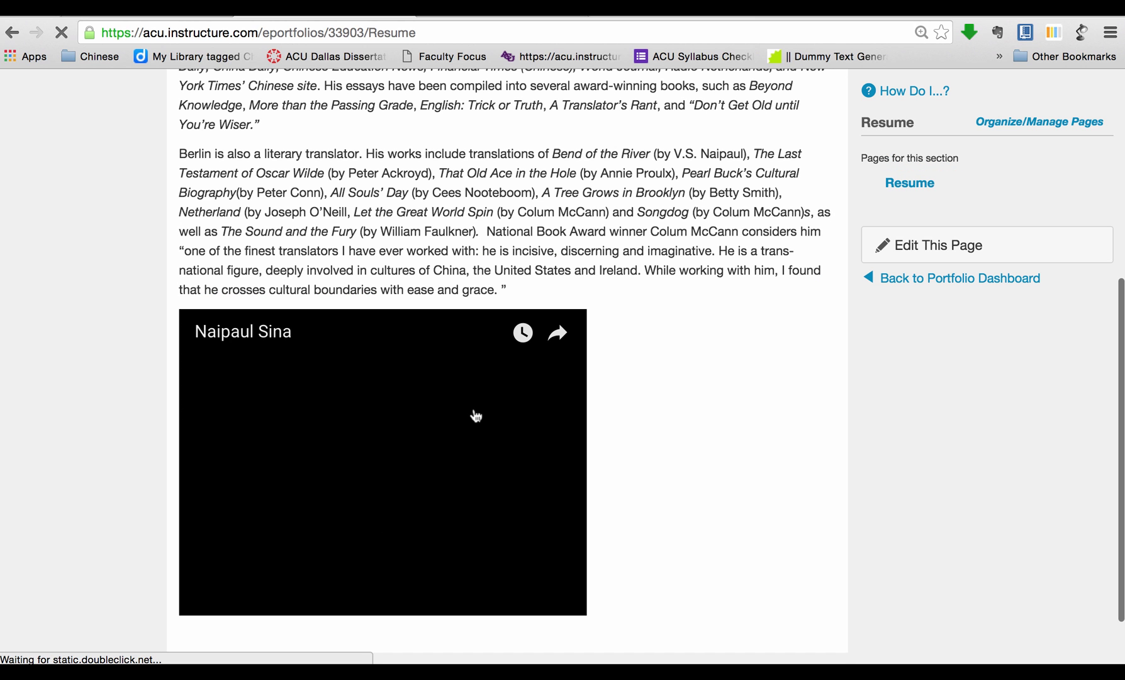
scroll(474, 409, up, 3)
scroll(475, 409, up, 4)
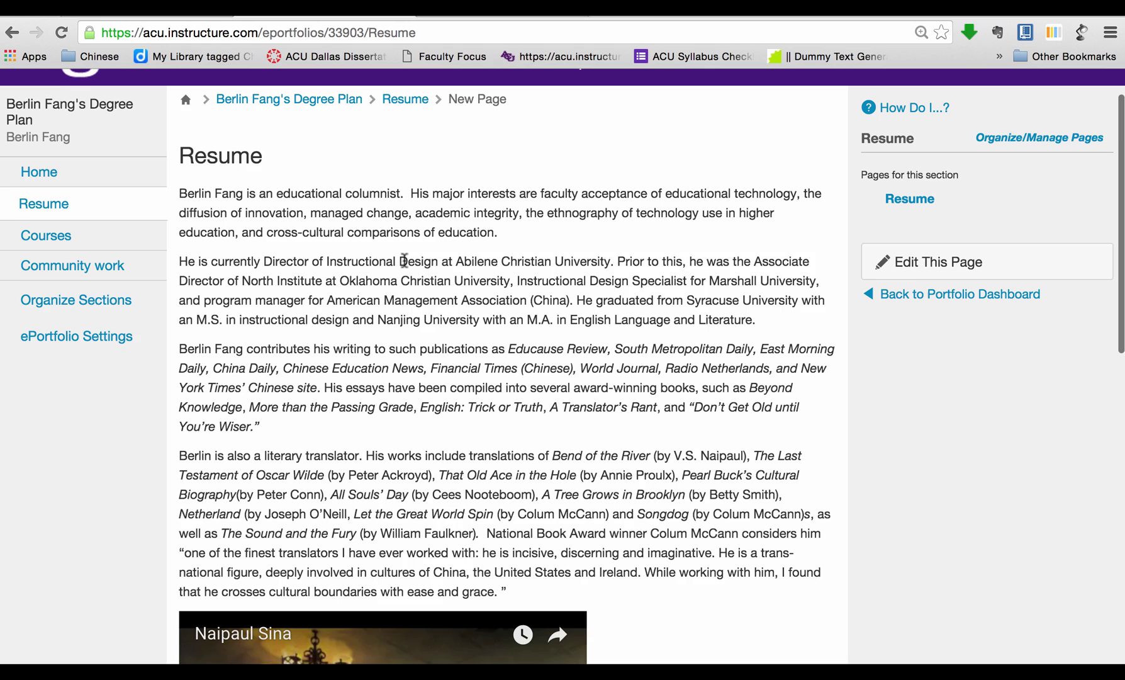
scroll(401, 258, down, 8)
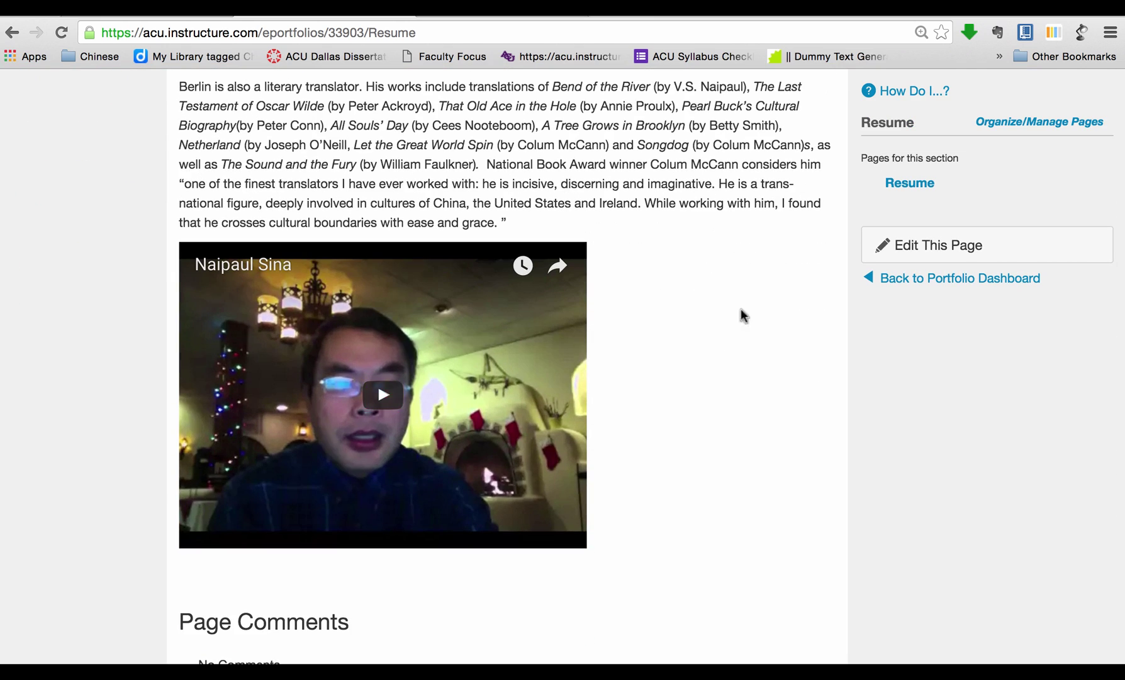
Step: Reopen the Resume page and add a file upload block containing BerlinFang_Bio_E.doc
click(930, 249)
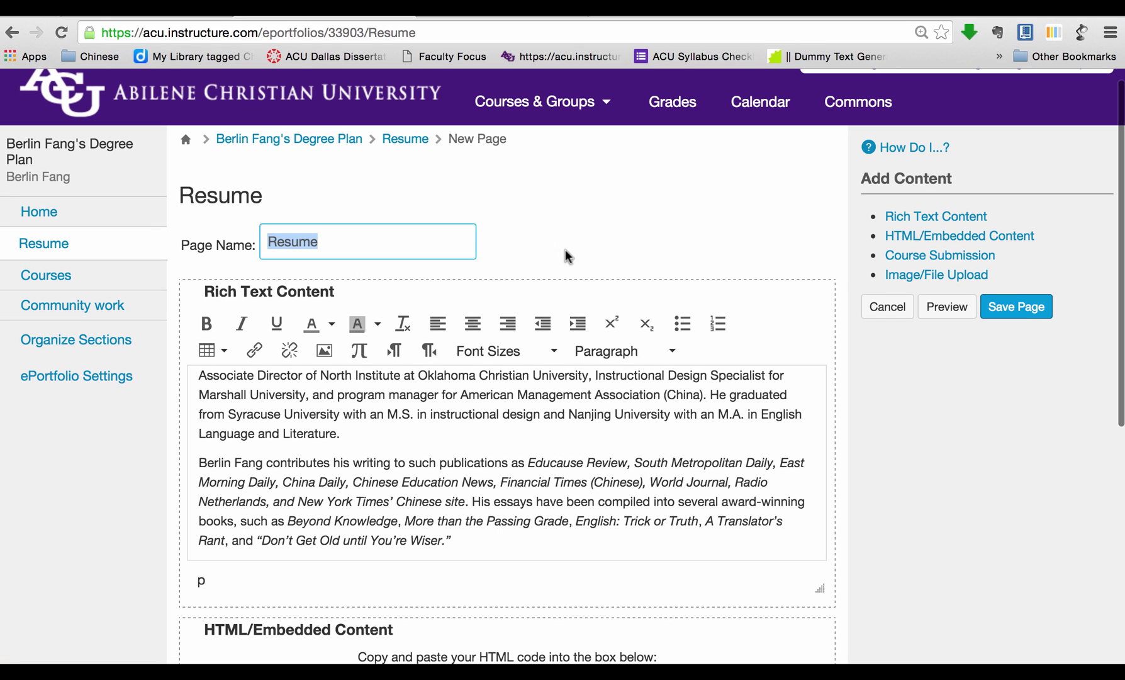
scroll(562, 302, down, 2)
scroll(563, 302, down, 1)
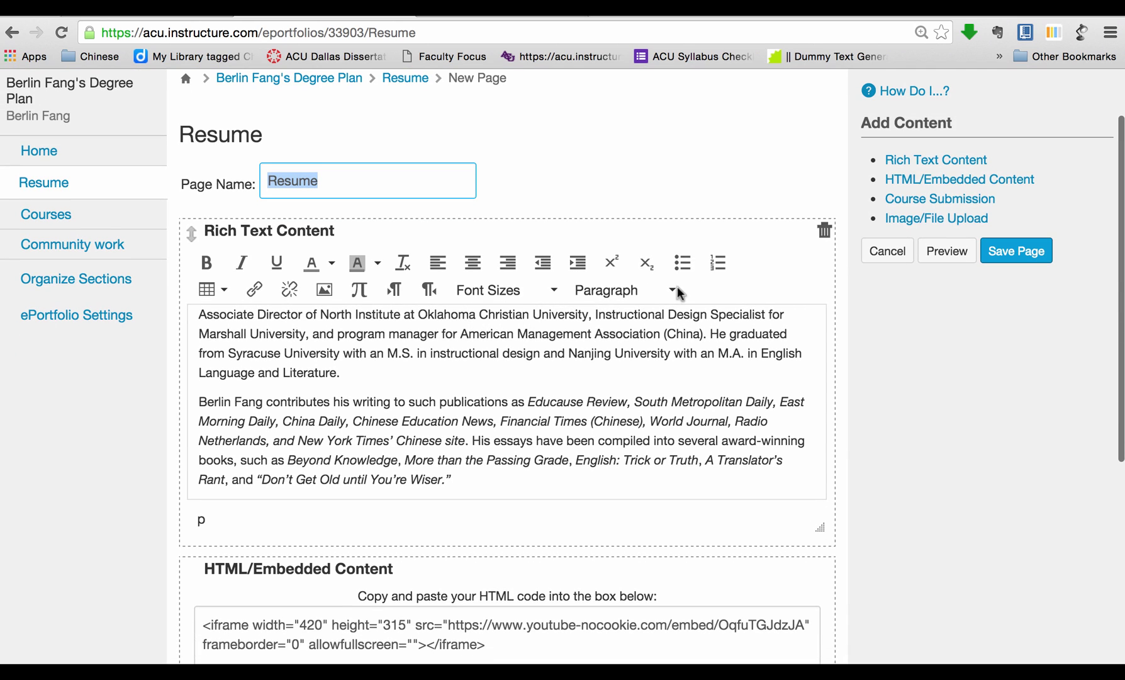
scroll(644, 455, down, 5)
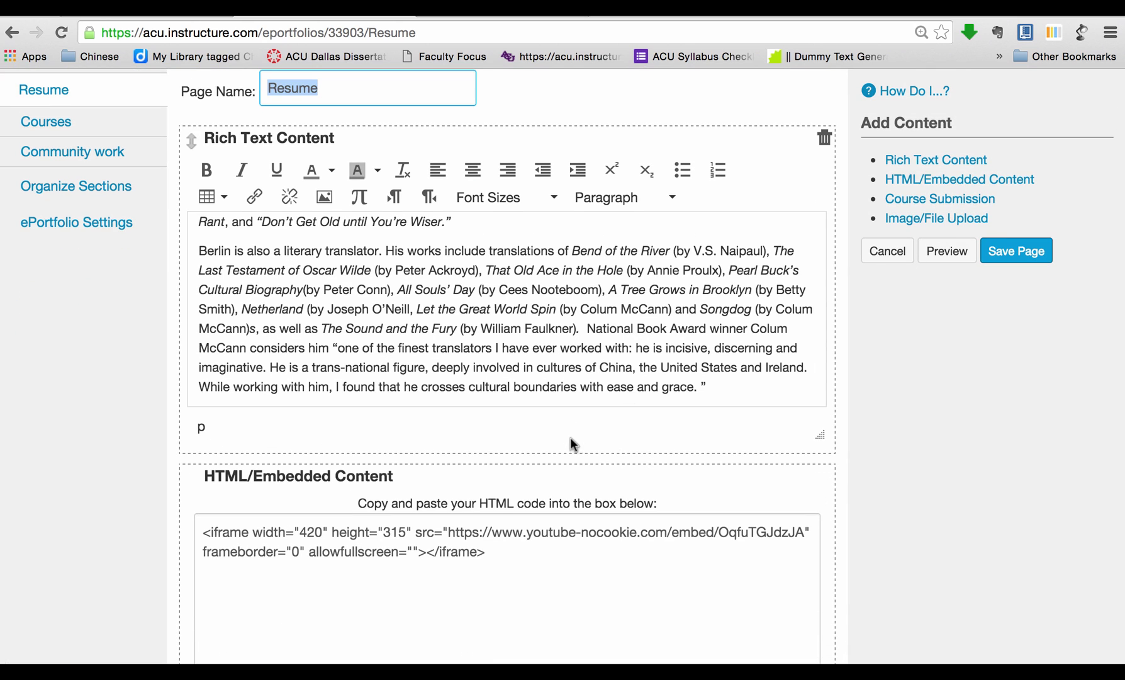
click(929, 220)
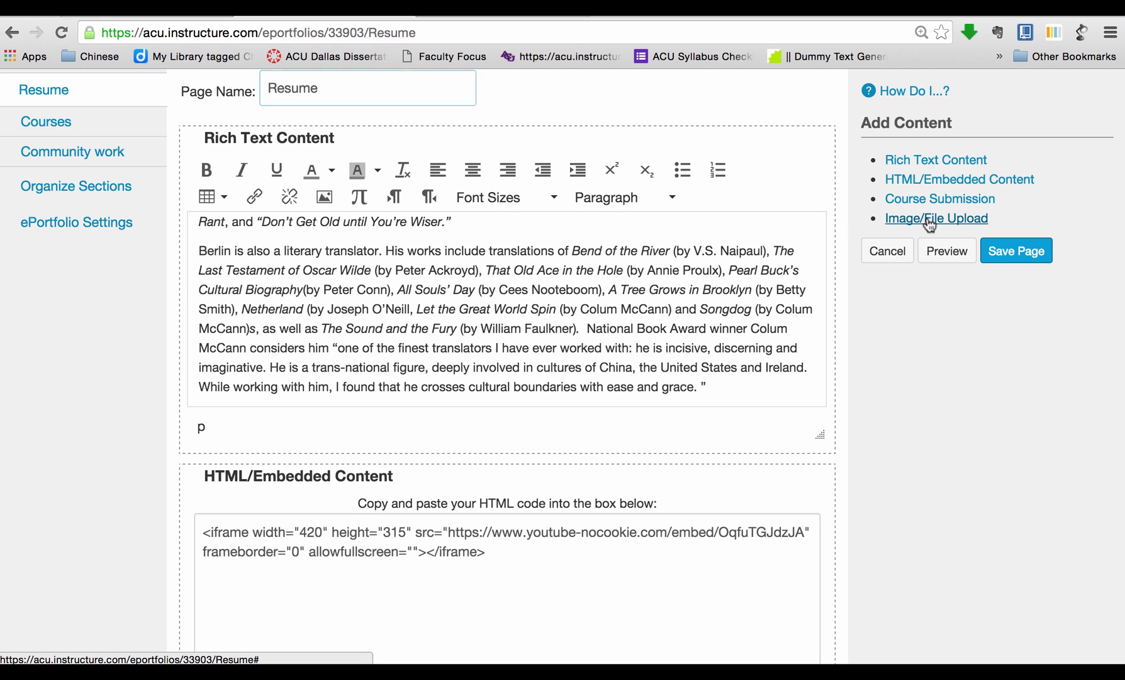
click(408, 350)
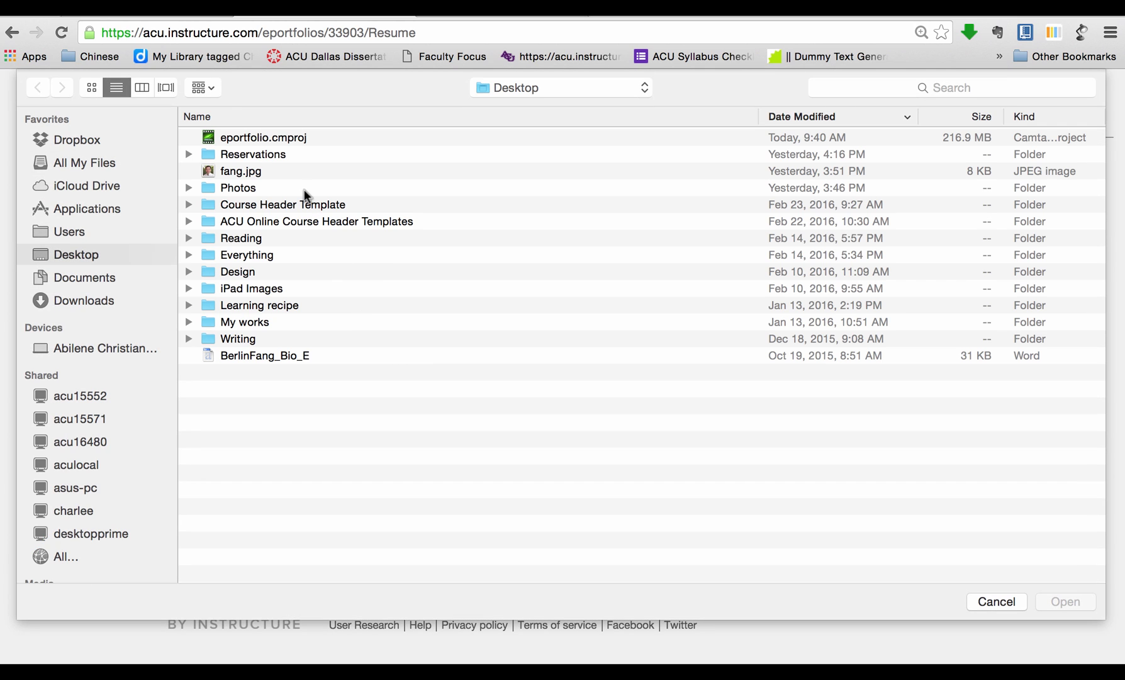
click(262, 358)
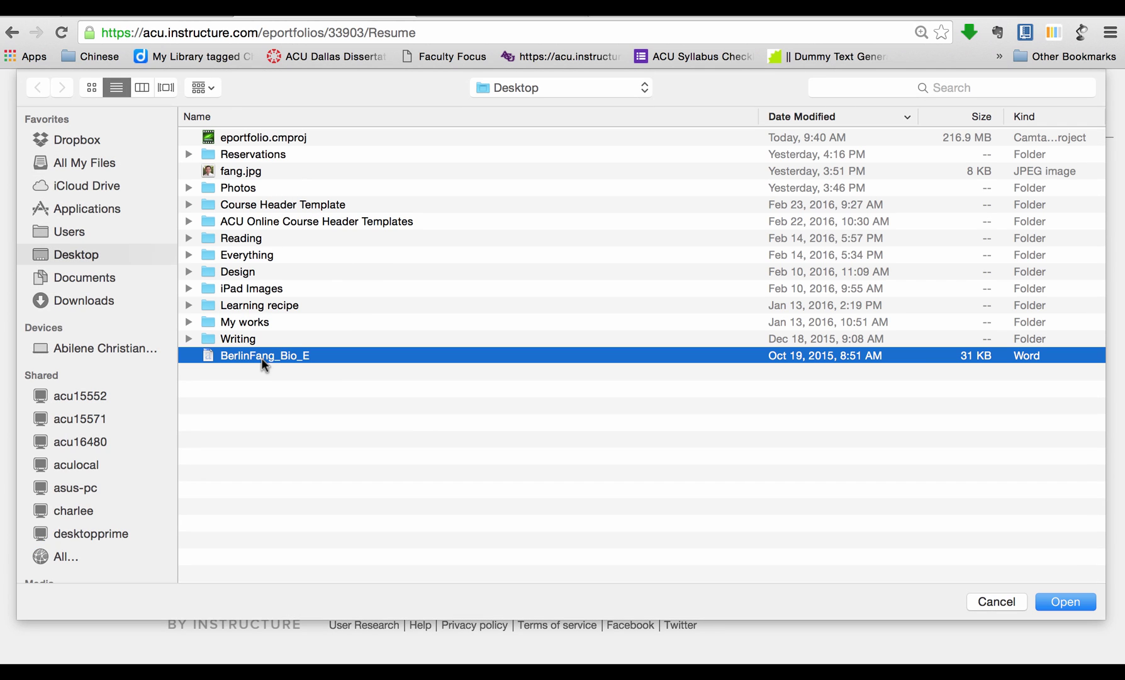
click(1065, 601)
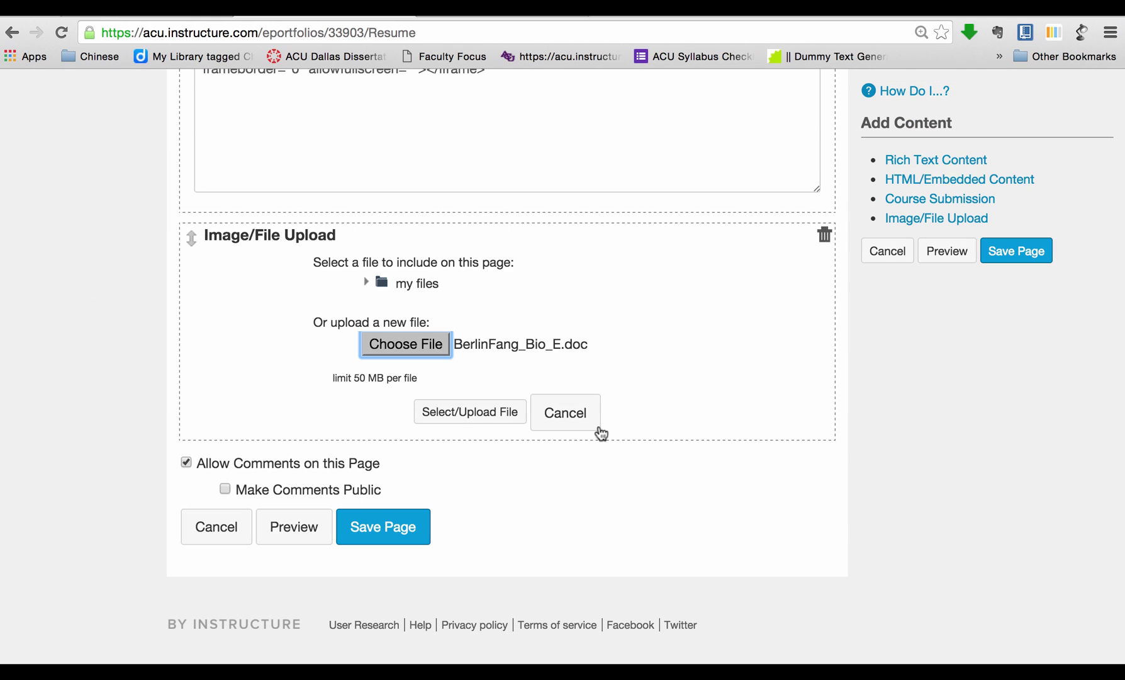
click(467, 413)
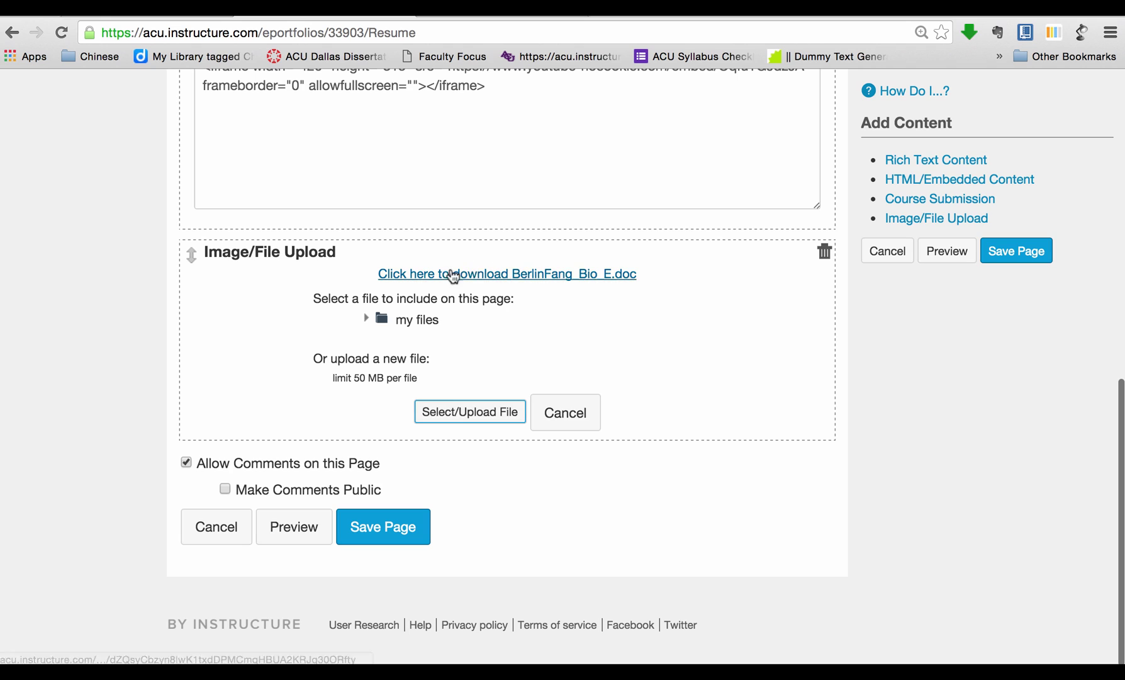
Step: Save the Resume page and check the BerlinFang_Bio_E.doc download link below the video
scroll(561, 343, up, 5)
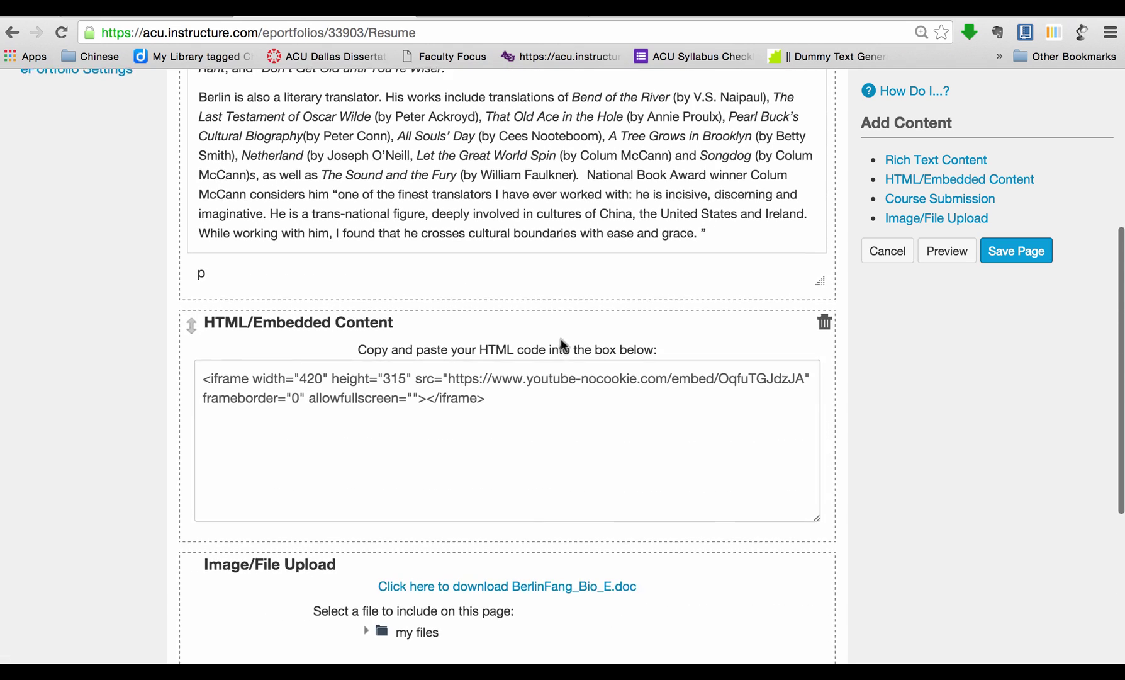
scroll(560, 337, up, 1)
scroll(533, 412, down, 3)
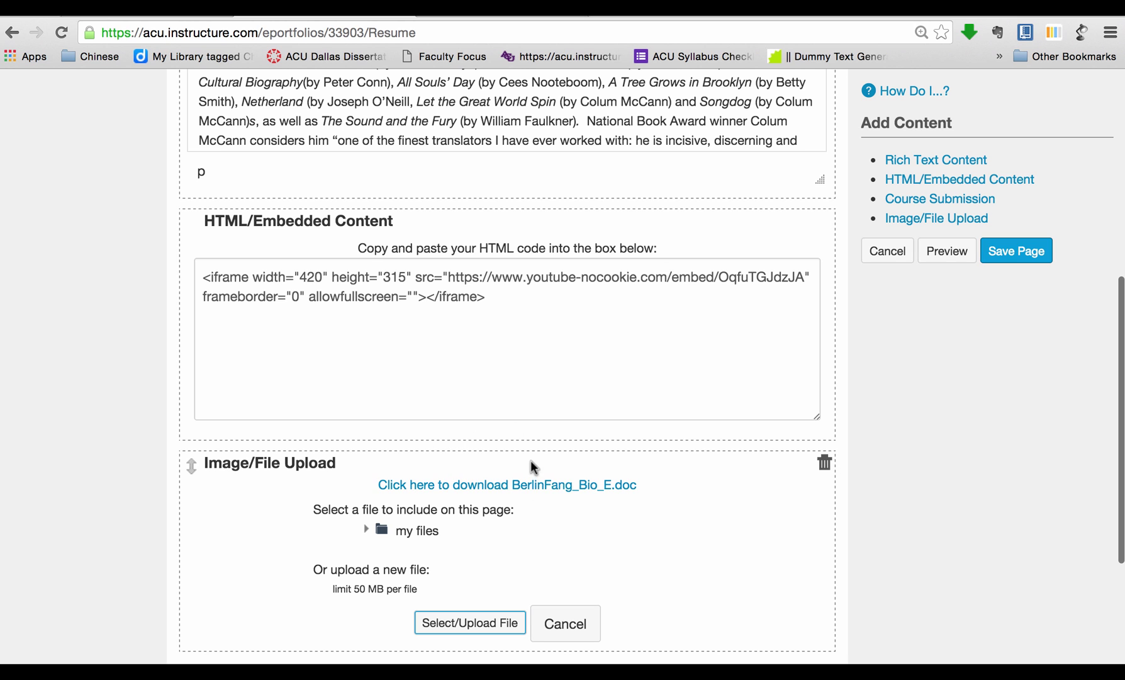
scroll(592, 498, down, 3)
click(399, 545)
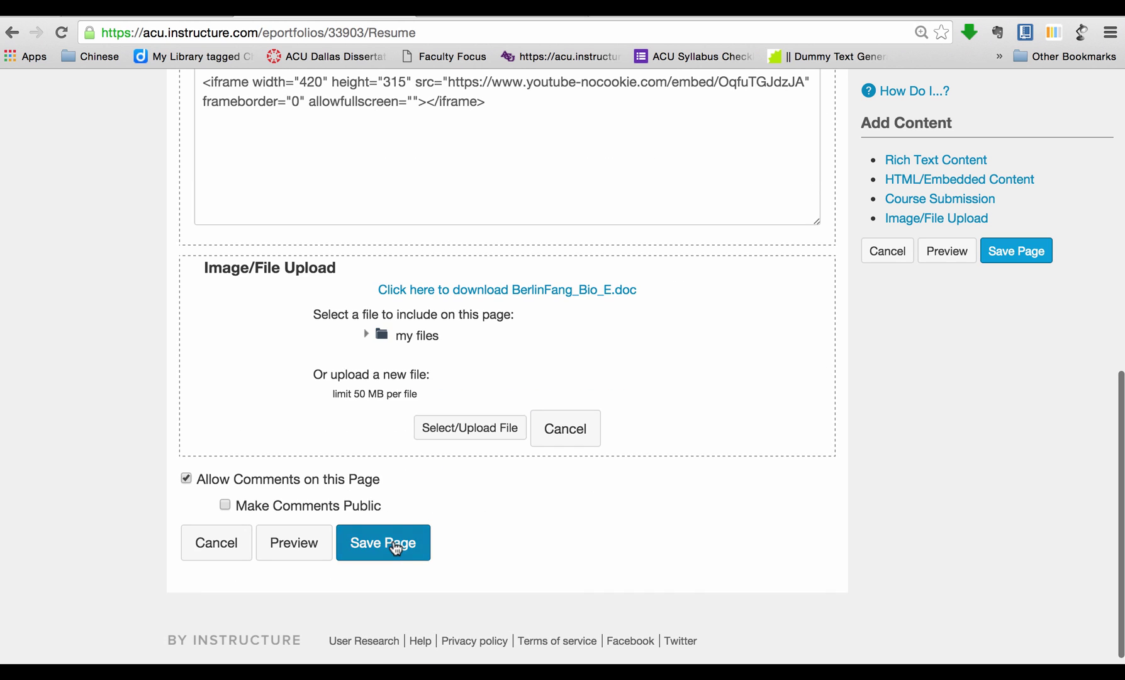
scroll(695, 372, up, 5)
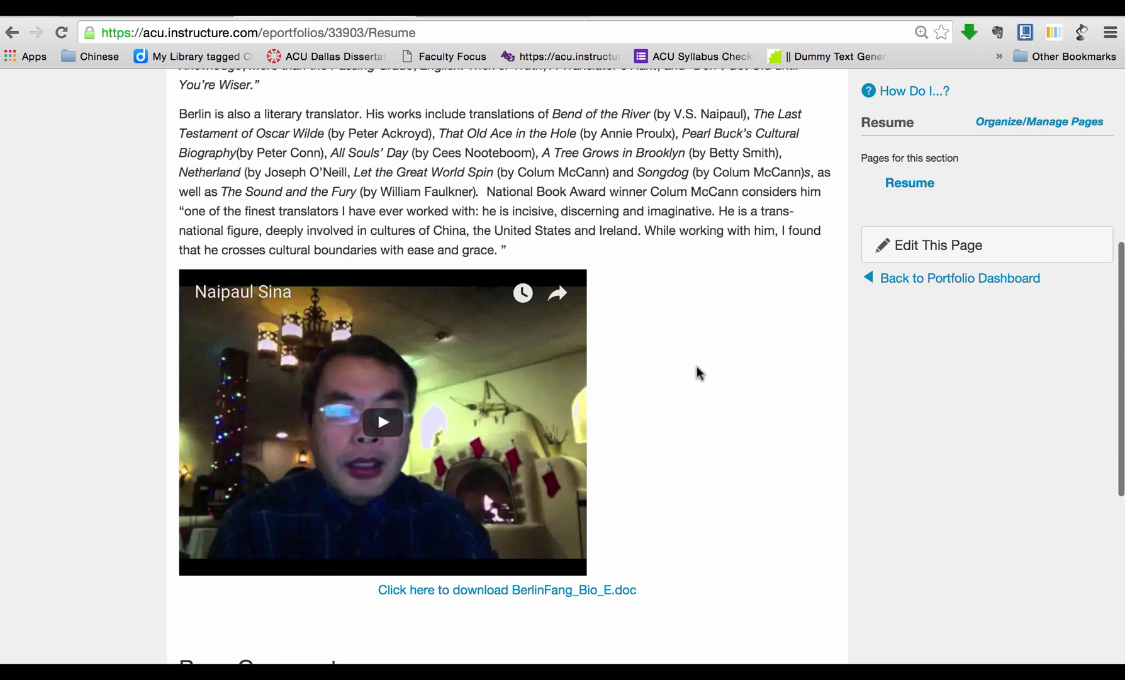
scroll(549, 156, down, 4)
scroll(550, 156, down, 2)
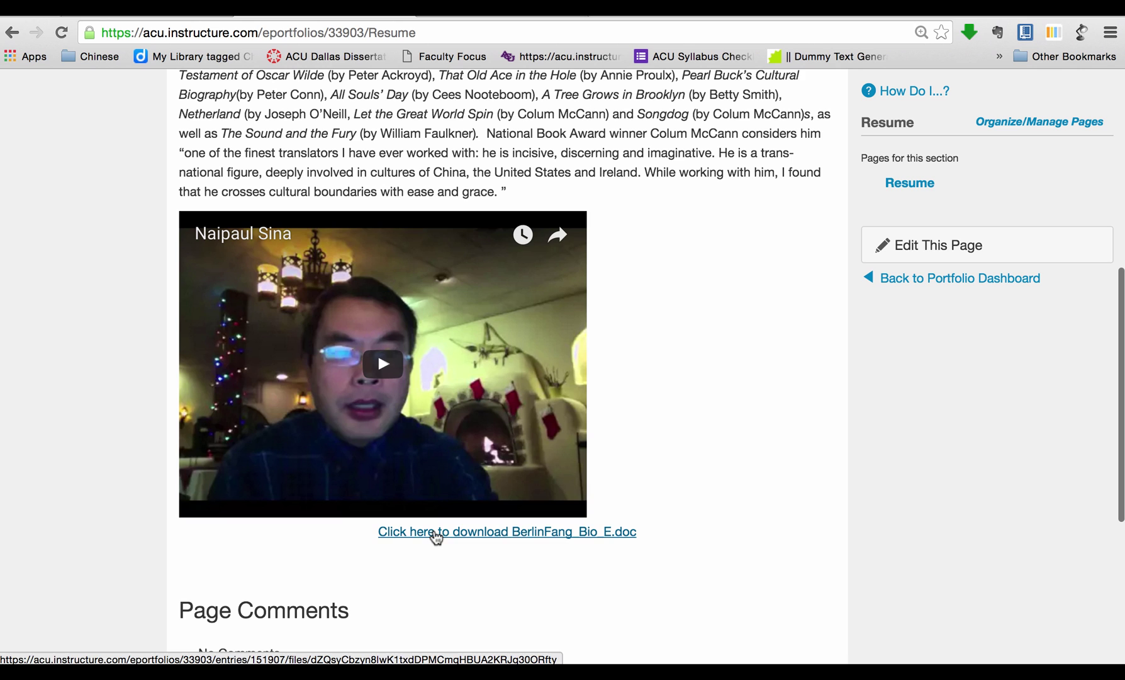
scroll(652, 454, up, 1)
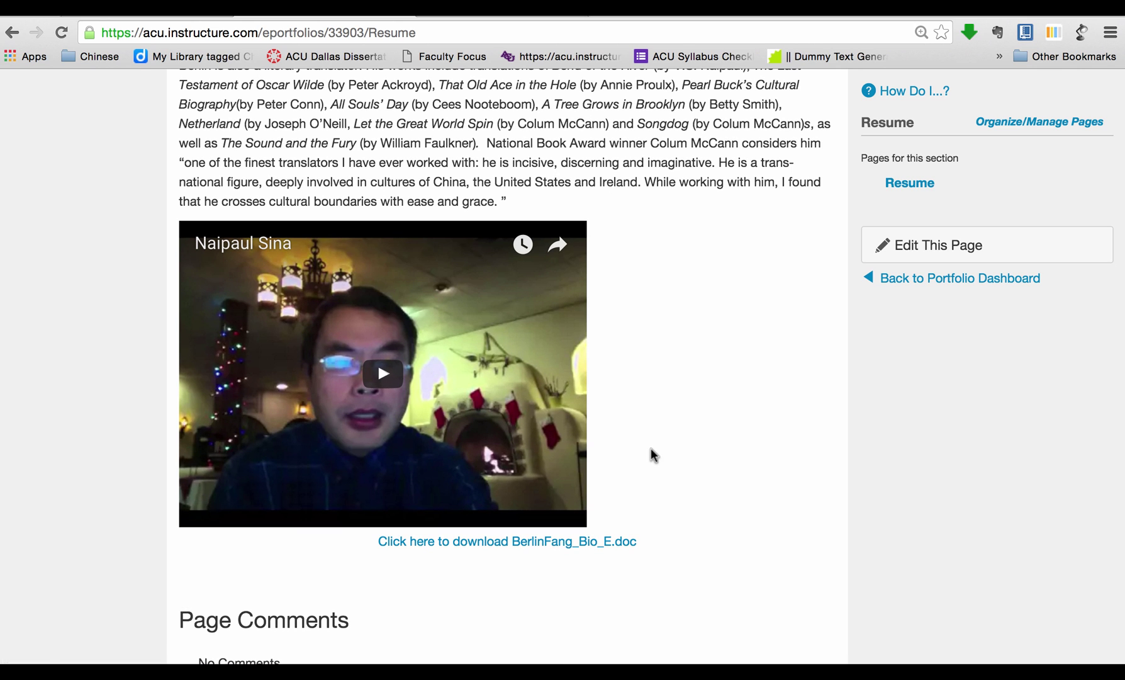
Step: Reopen the Resume page for editing and look over its blocks
click(893, 245)
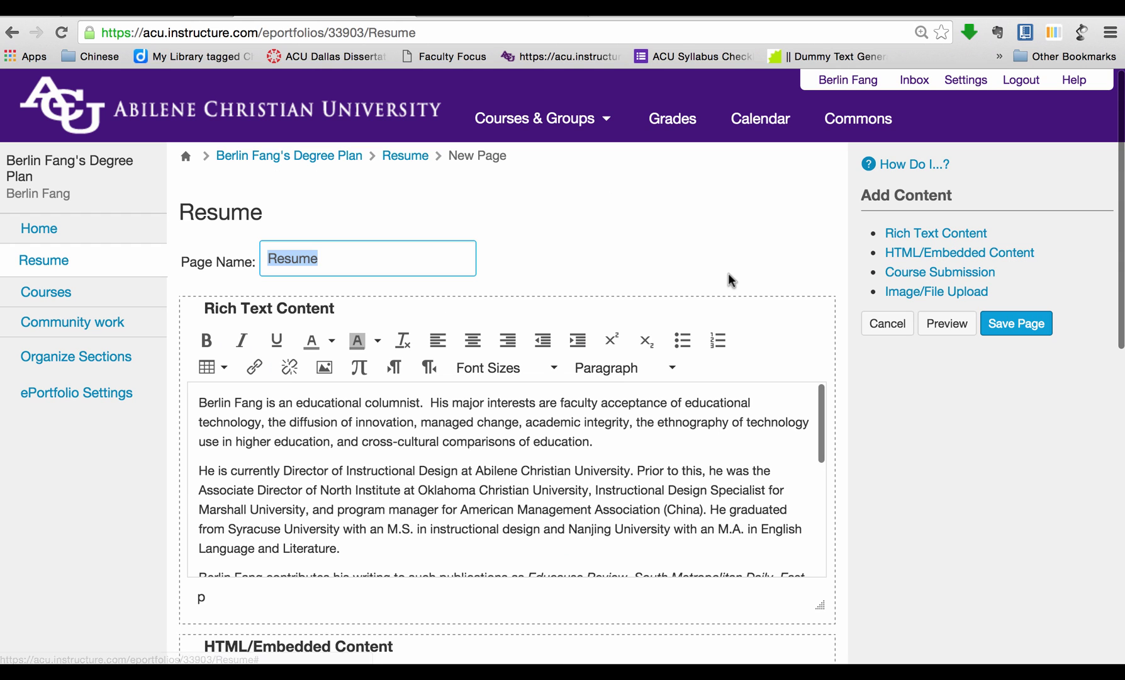
scroll(728, 276, down, 1)
scroll(728, 273, down, 10)
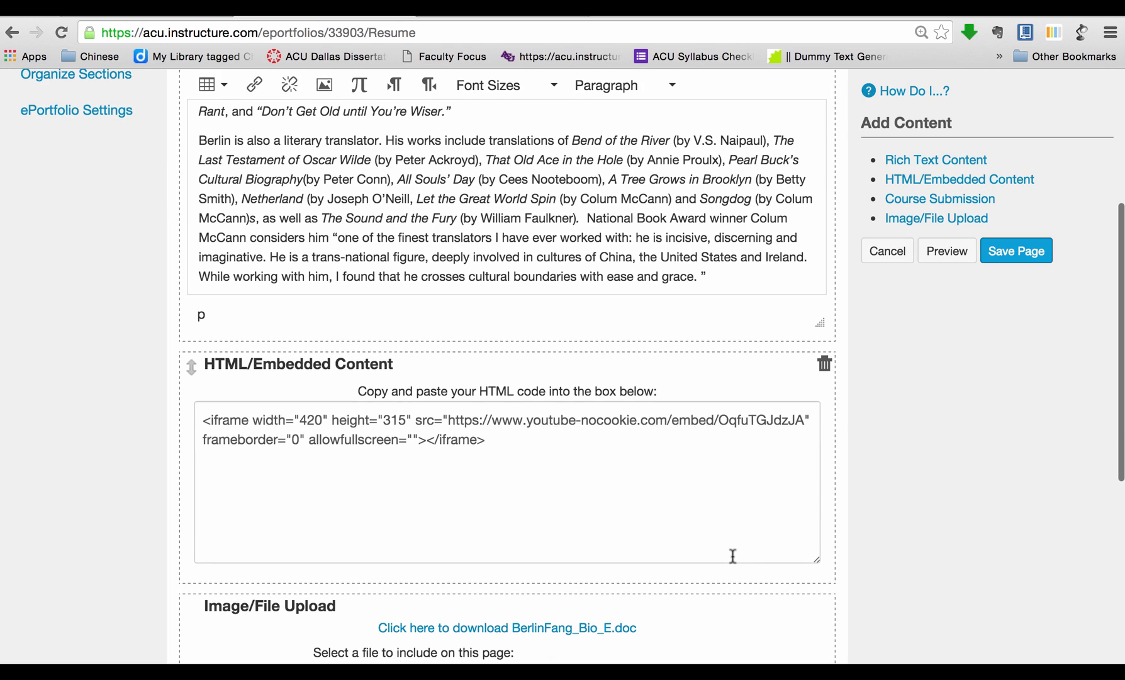
scroll(728, 525, down, 5)
scroll(728, 528, up, 3)
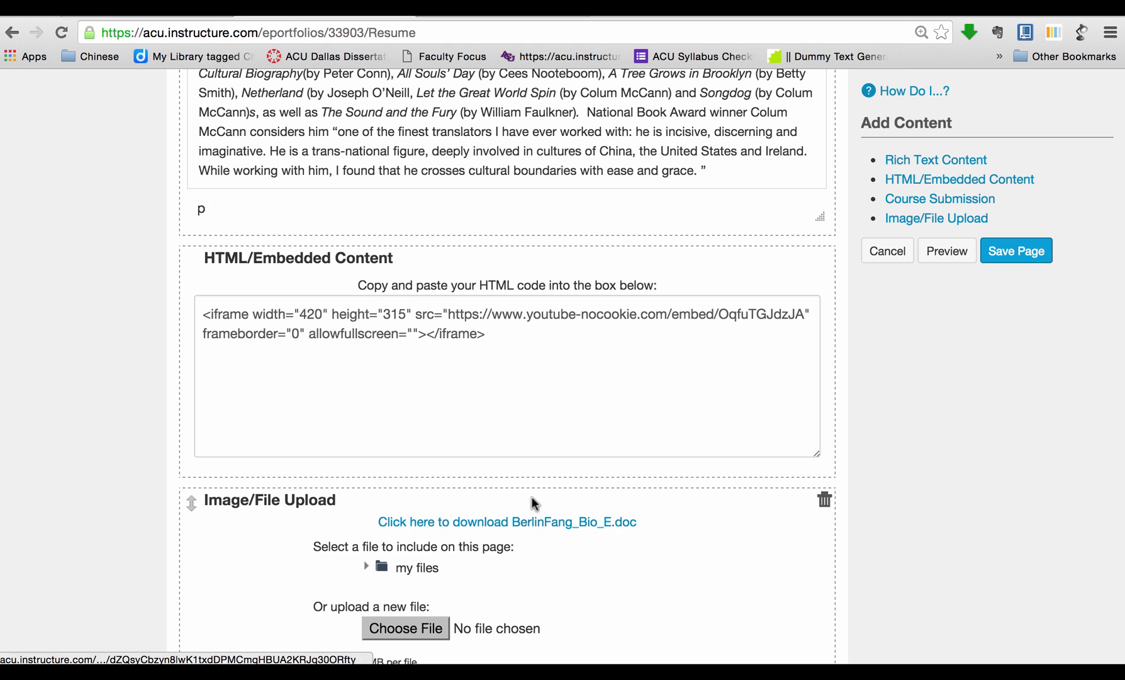
Step: Move the file download block above the video, then drag the embedded video block to the top
mouse_move(826, 501)
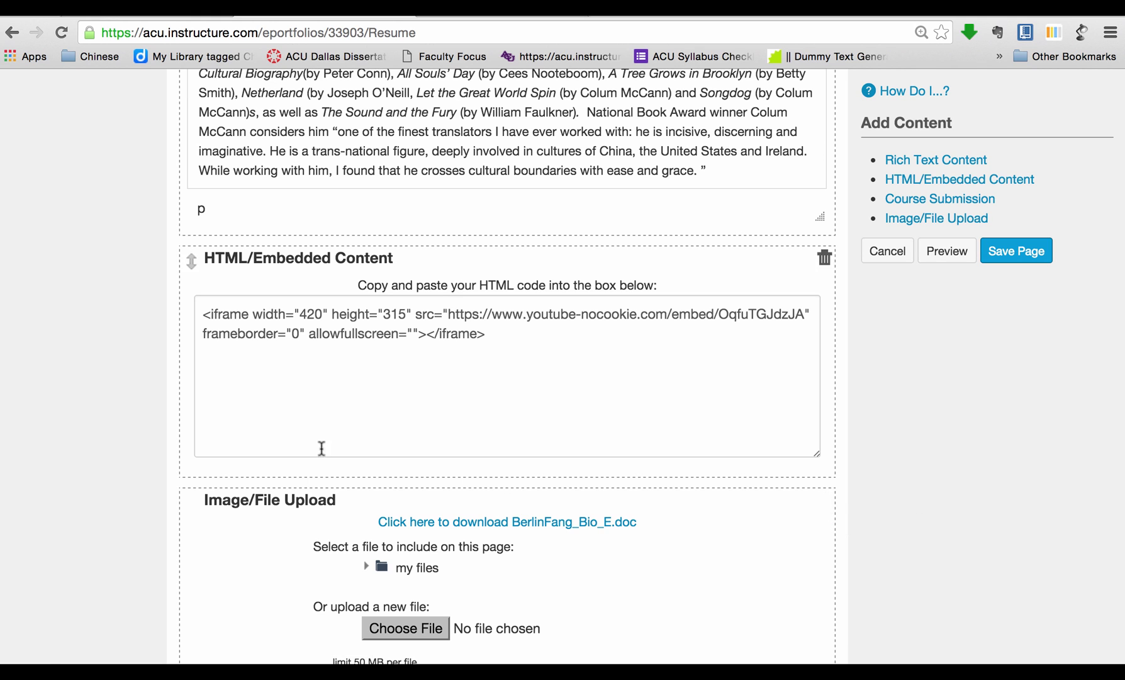
mouse_move(188, 497)
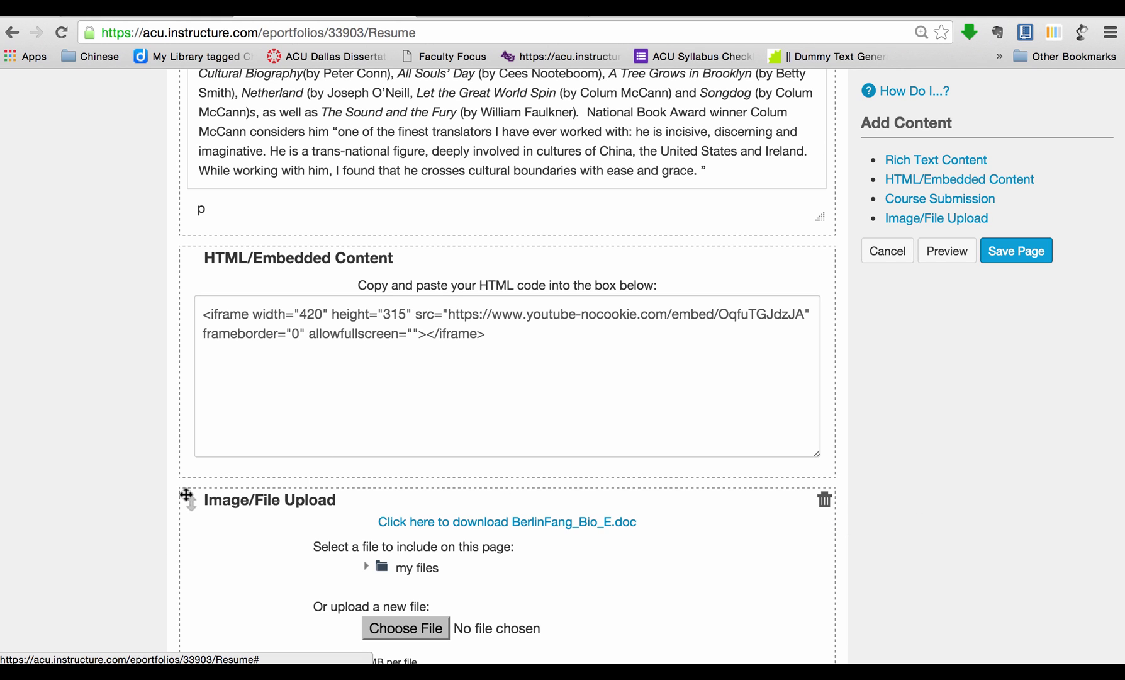
drag(187, 496, 211, 166)
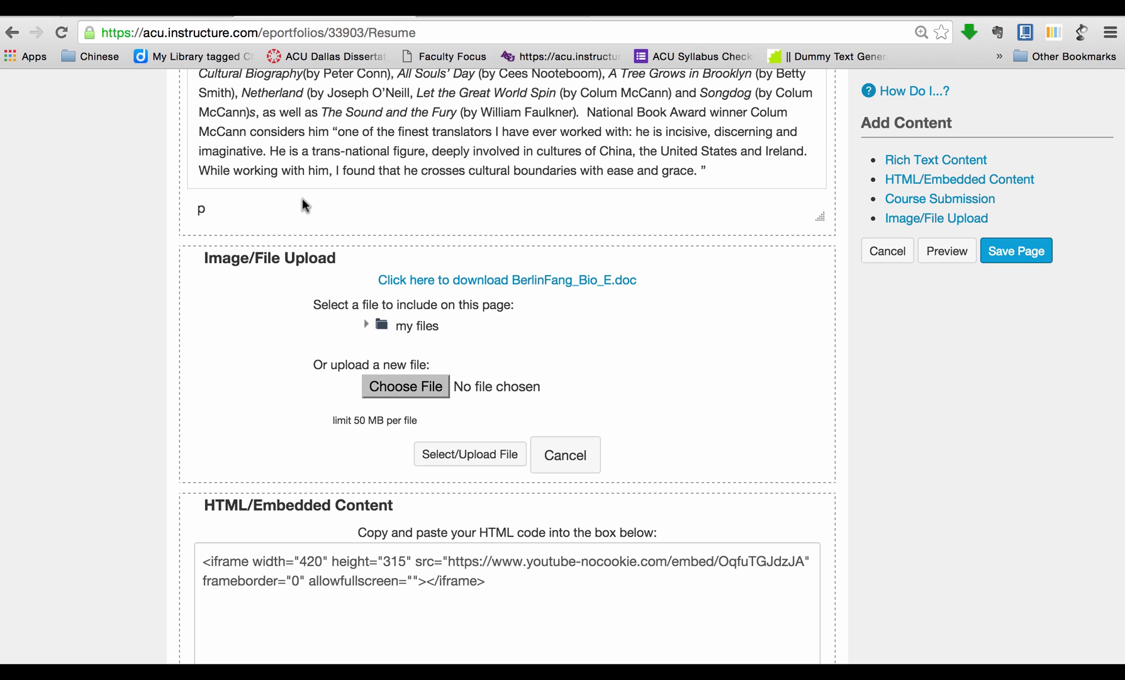
scroll(303, 201, down, 5)
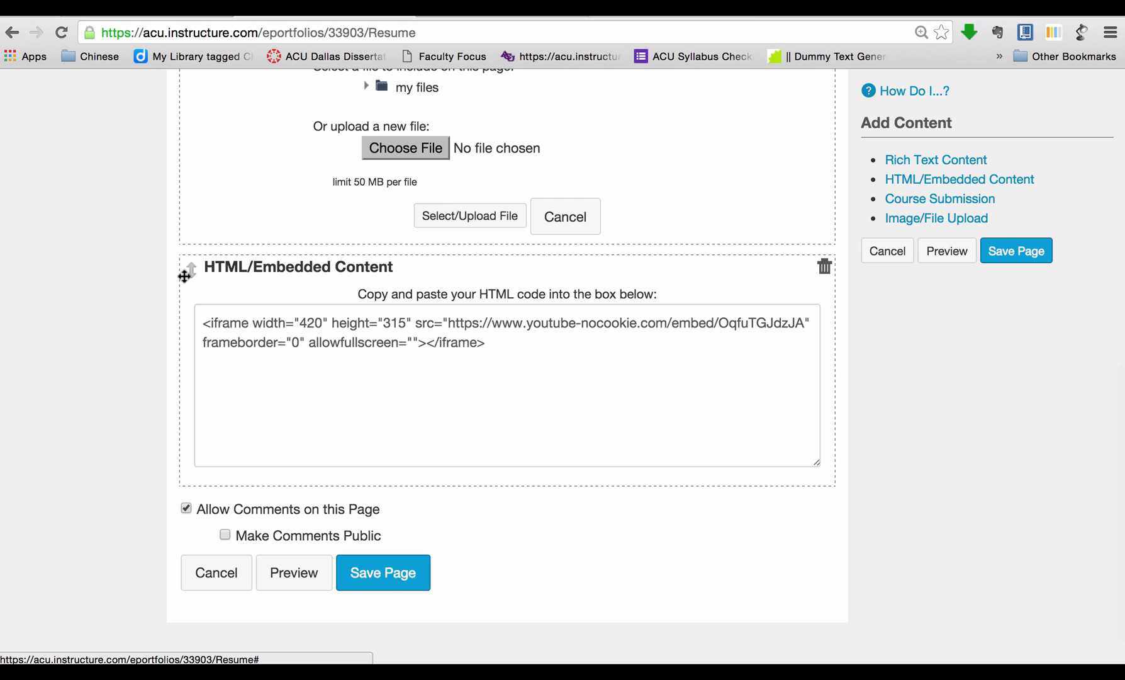
drag(184, 276, 216, 254)
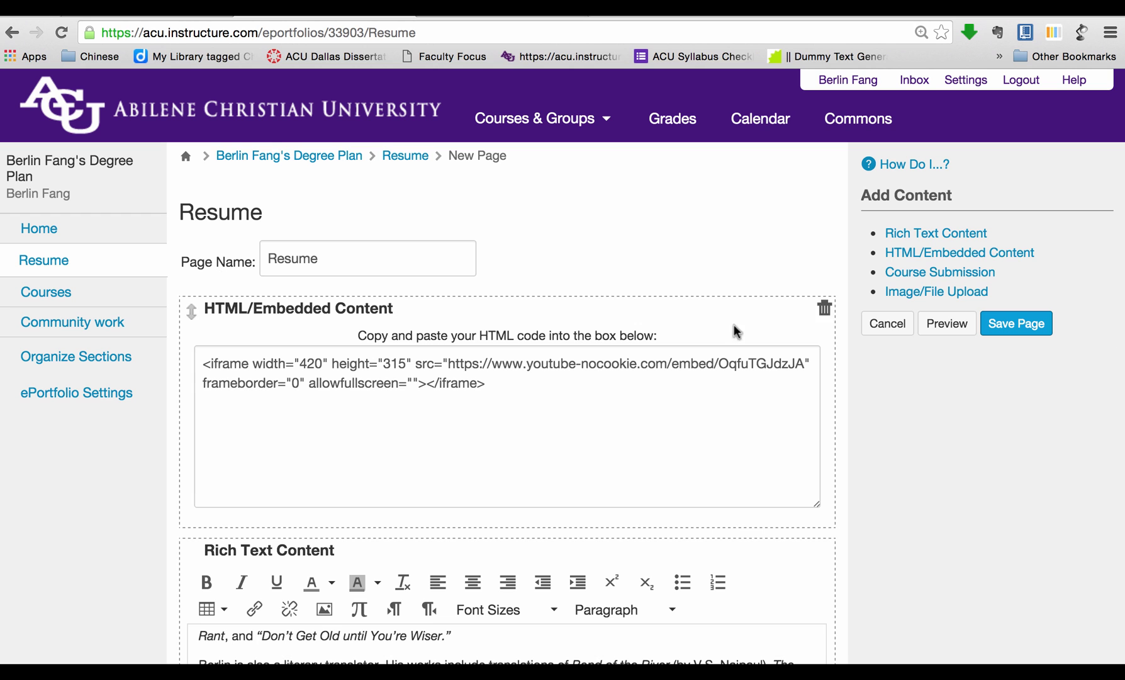
click(1024, 320)
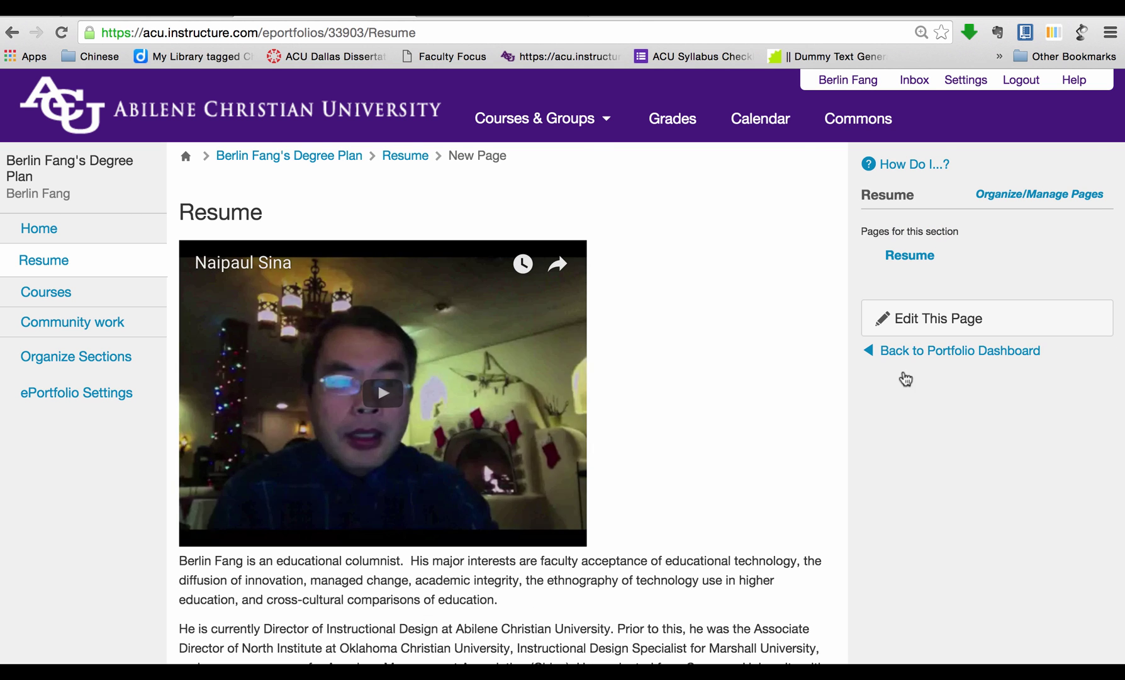
scroll(930, 344, down, 6)
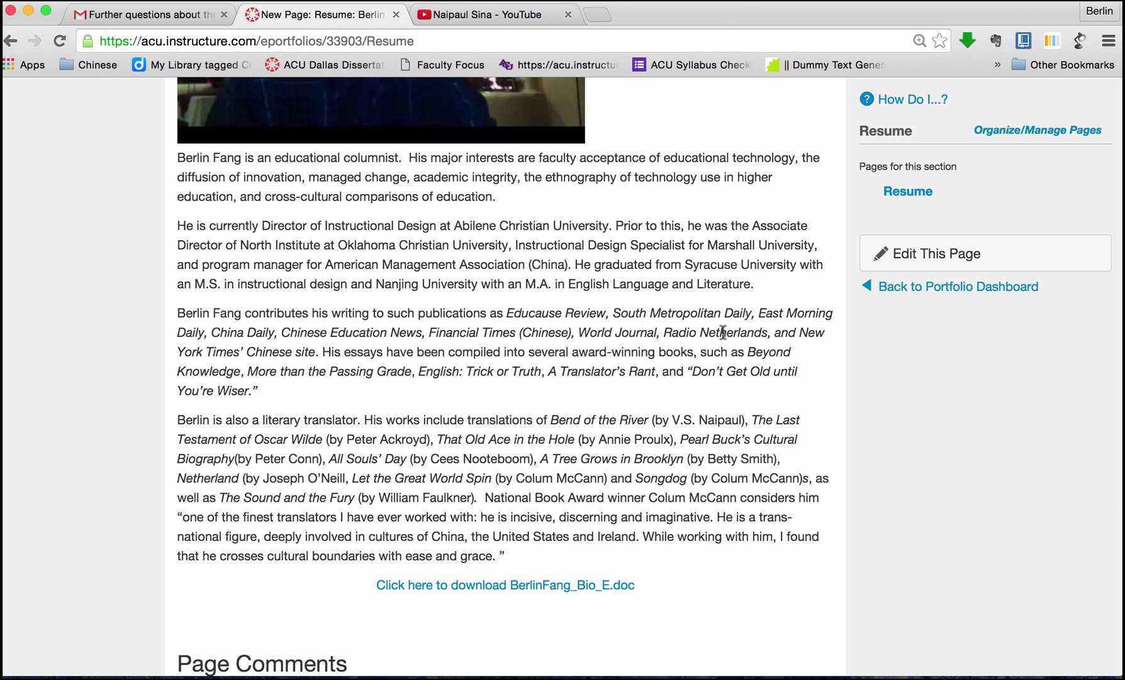
scroll(724, 332, up, 6)
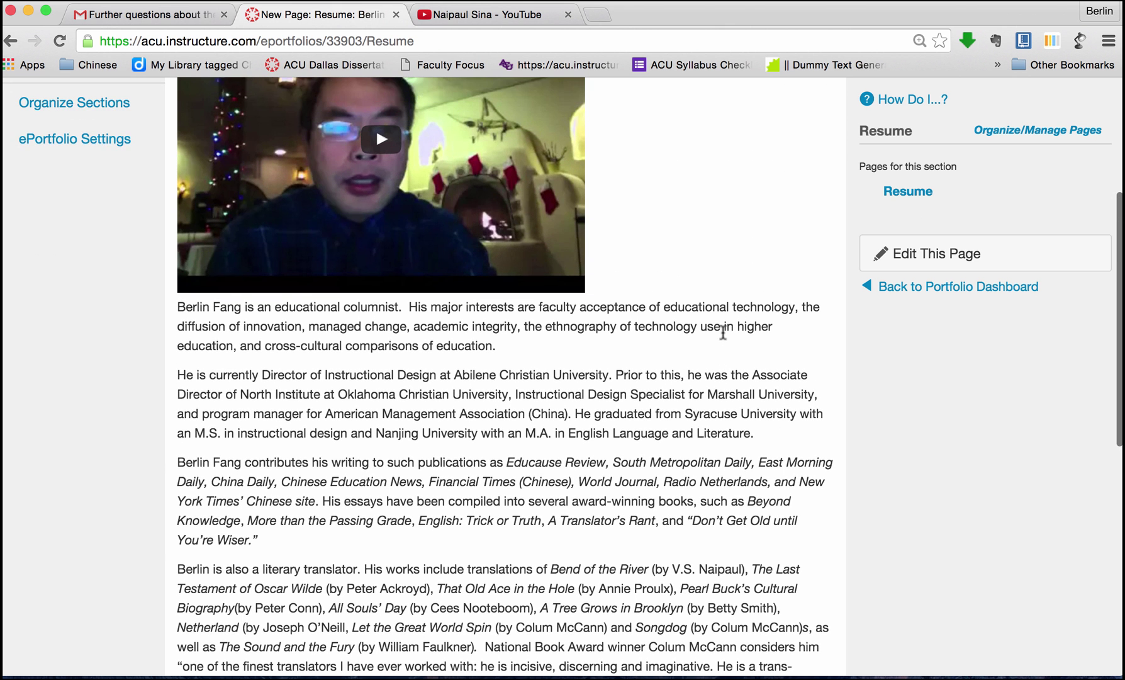
scroll(534, 315, down, 10)
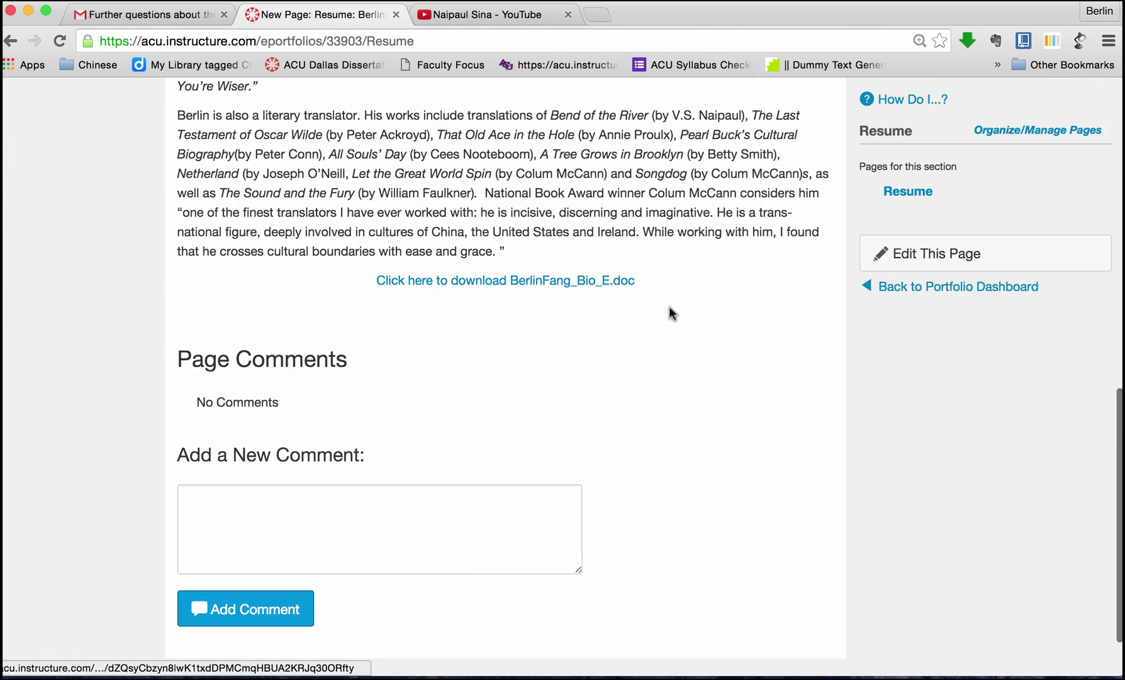
scroll(691, 308, up, 2)
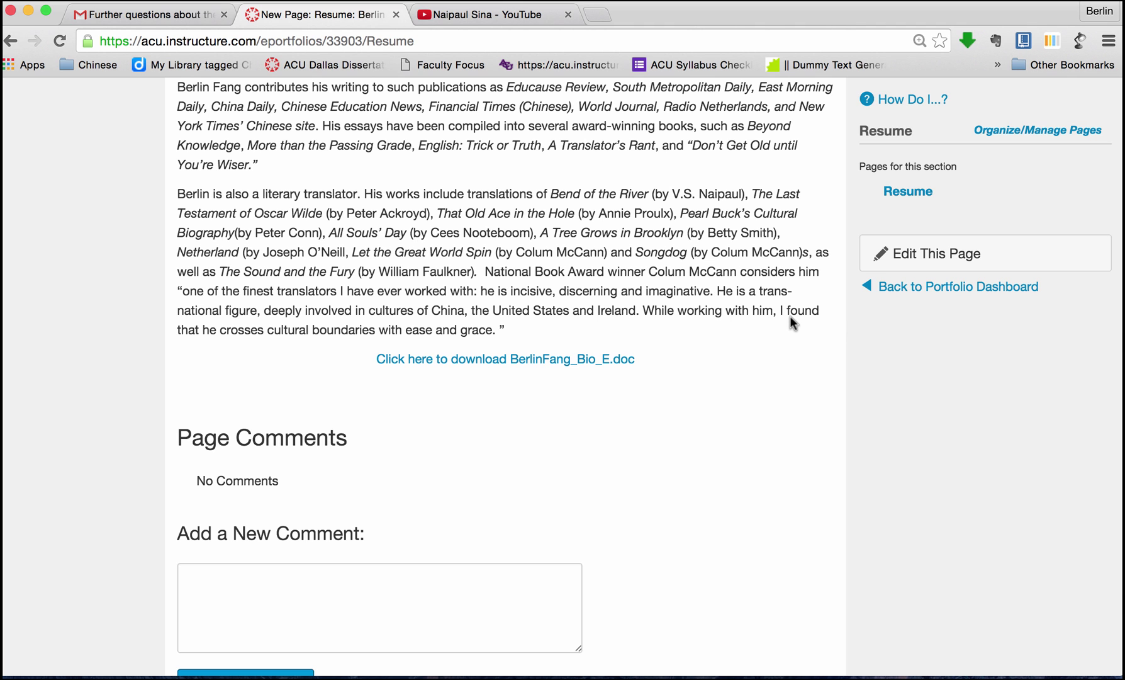
scroll(812, 319, up, 3)
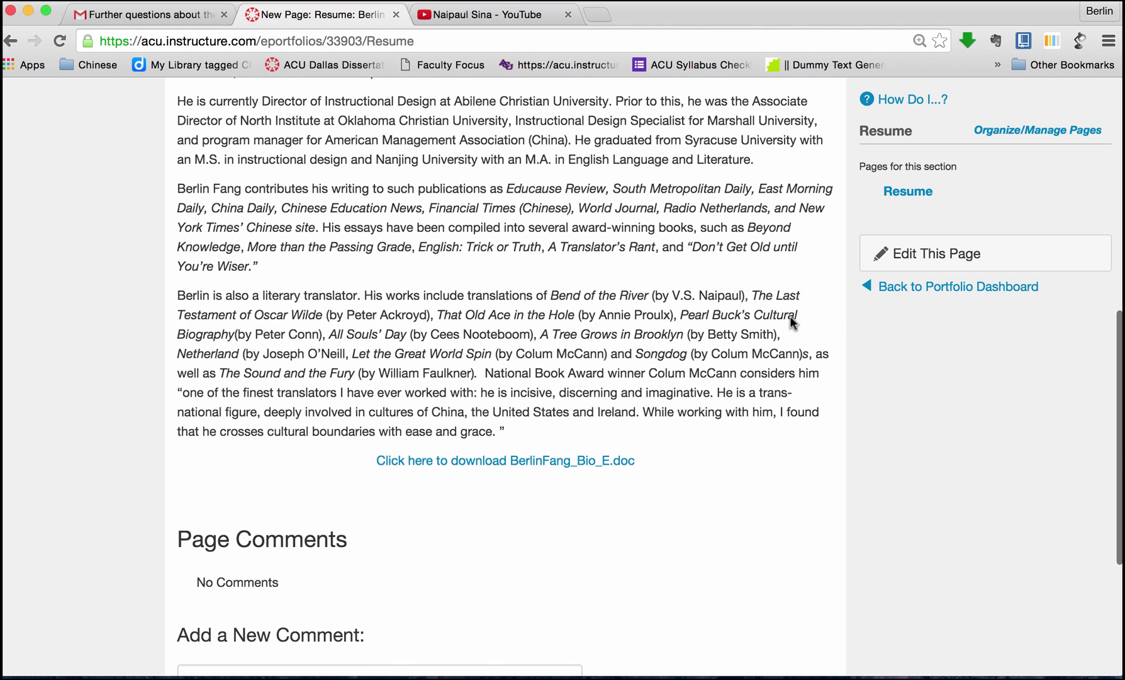
Step: Scroll up the ePortfolio's 'Welcome to my ePortfolio!' Home page
scroll(794, 318, up, 2)
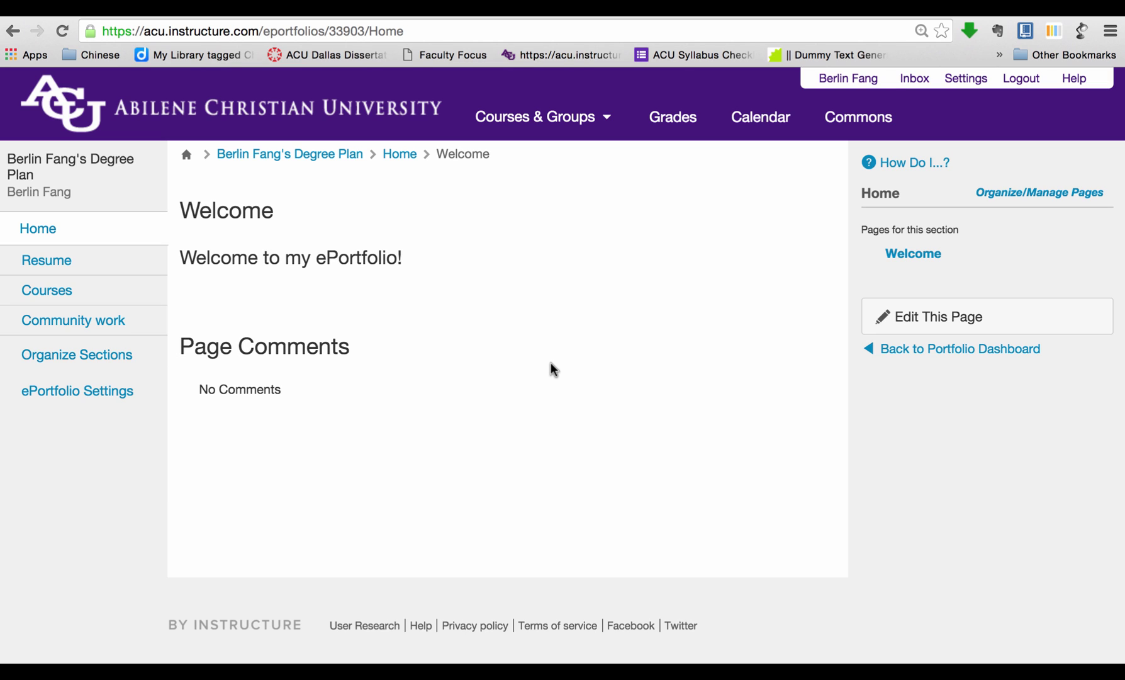
Step: Create a page named 'Courses' in the ePortfolio's Courses section
click(50, 296)
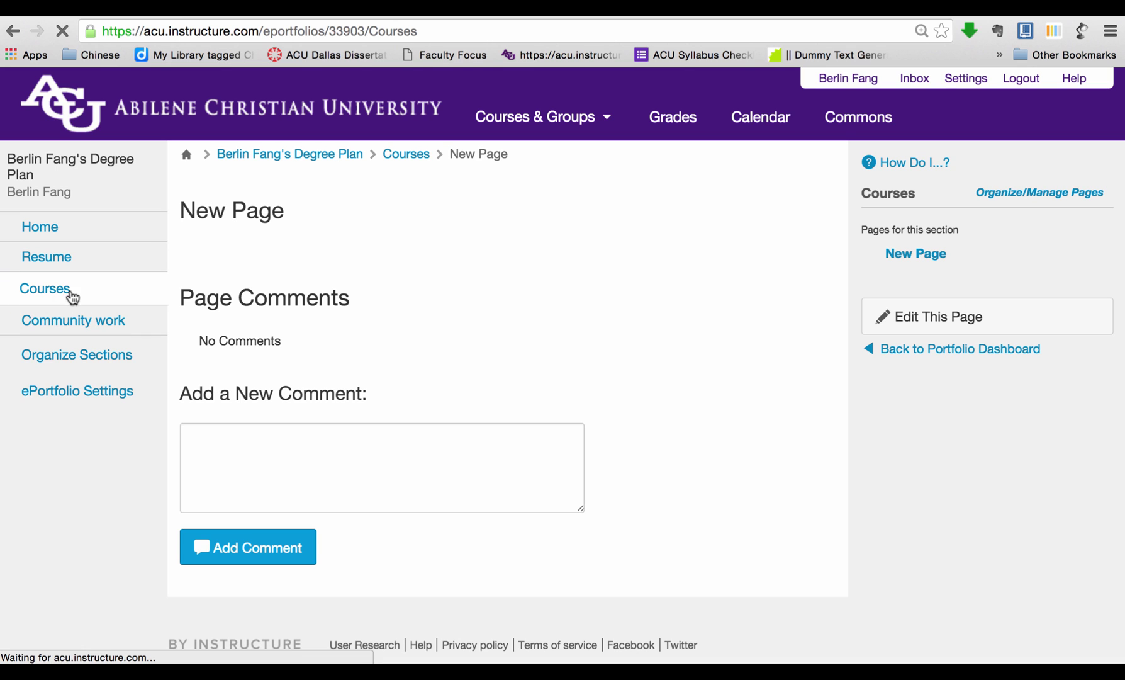
click(955, 323)
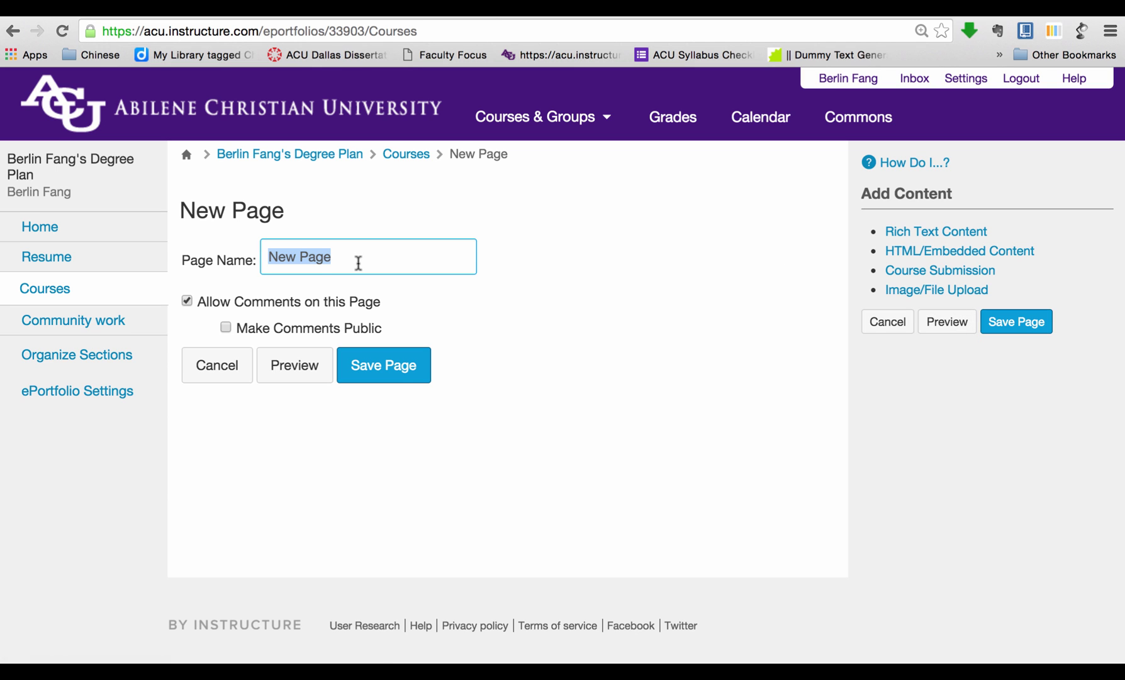
text(Courses)
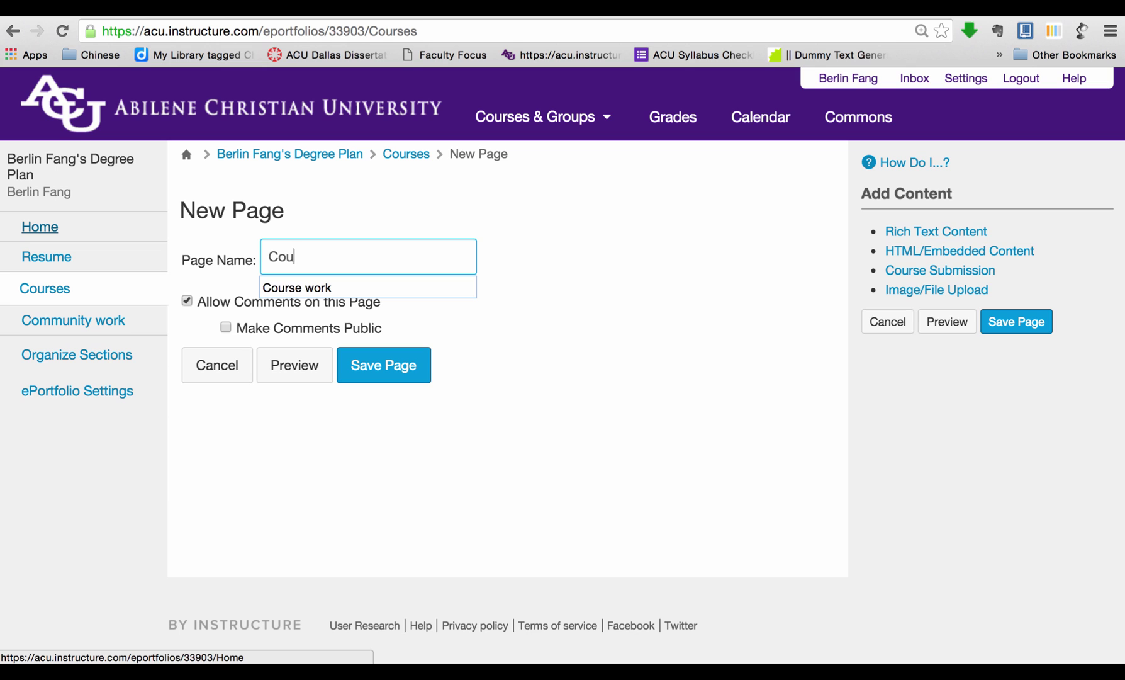
click(654, 348)
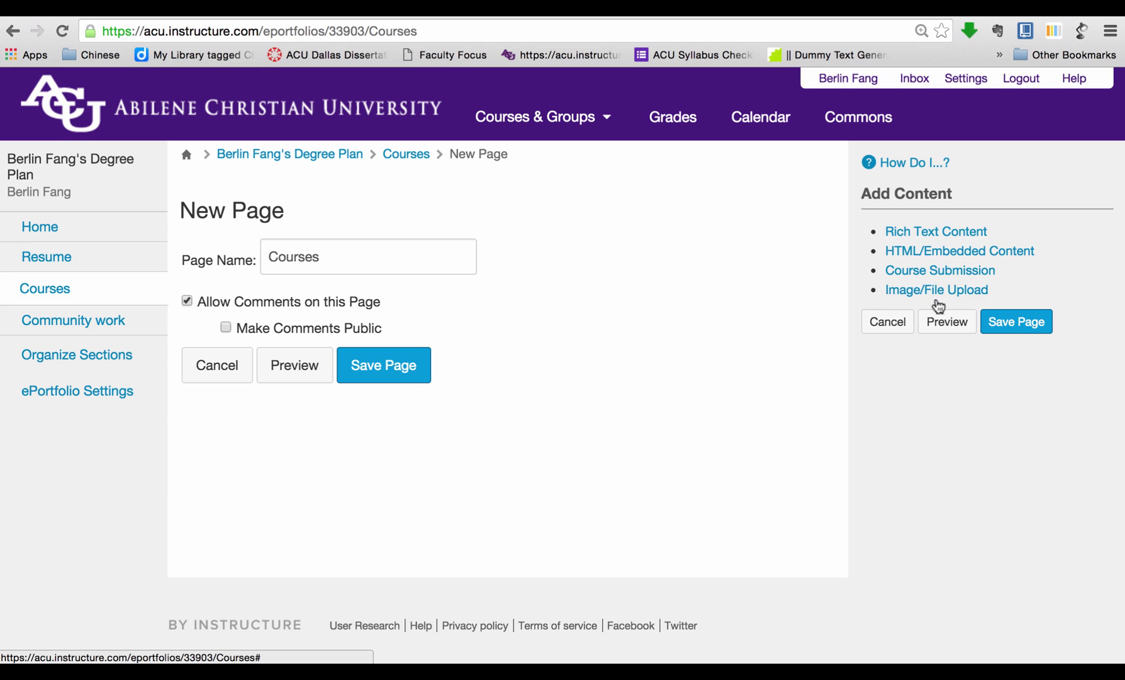
Step: Embed the Paper 1 submission from Sample Live Section and save the Courses page
click(906, 272)
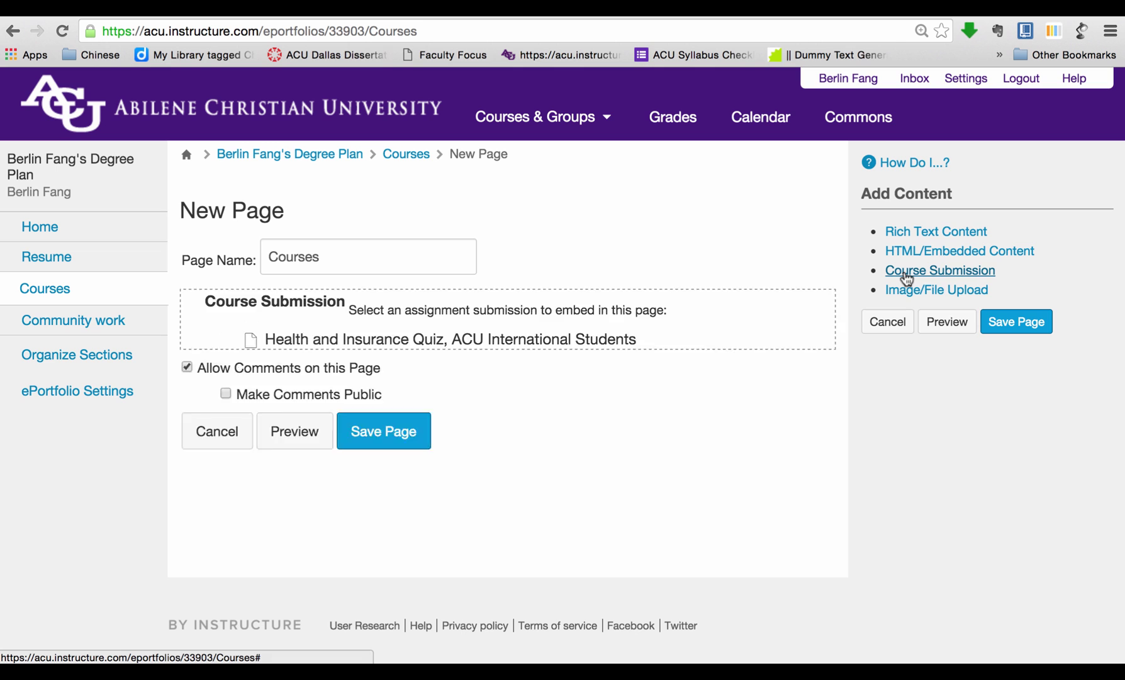
scroll(904, 271, down, 2)
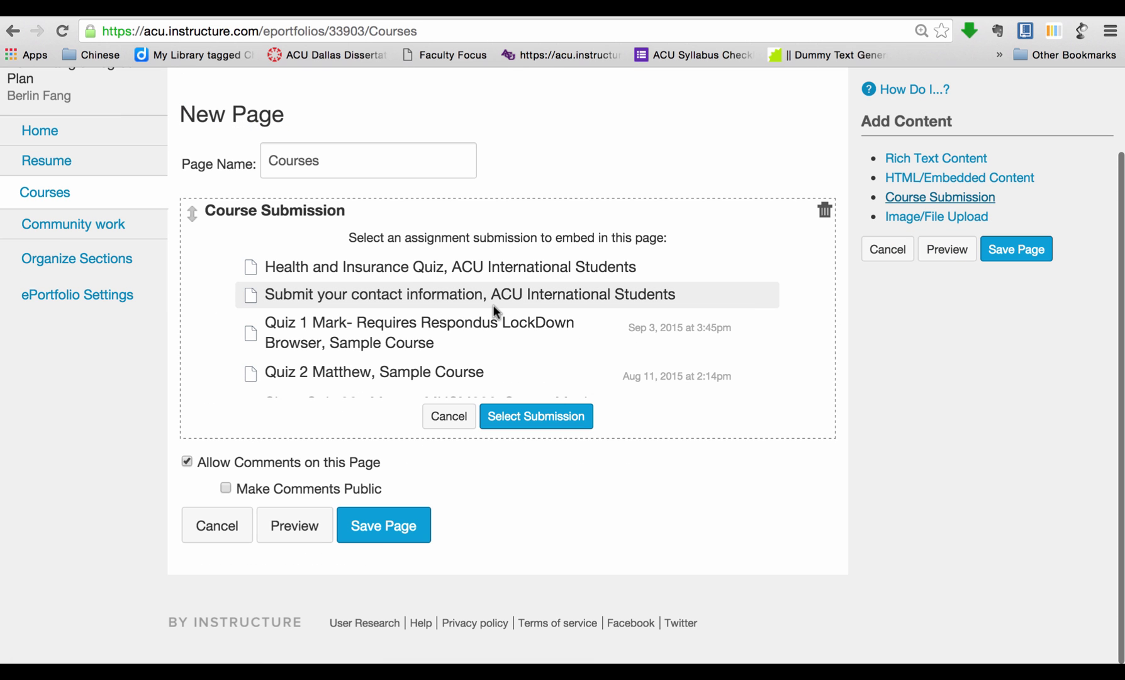
scroll(494, 304, up, 2)
scroll(494, 308, down, 2)
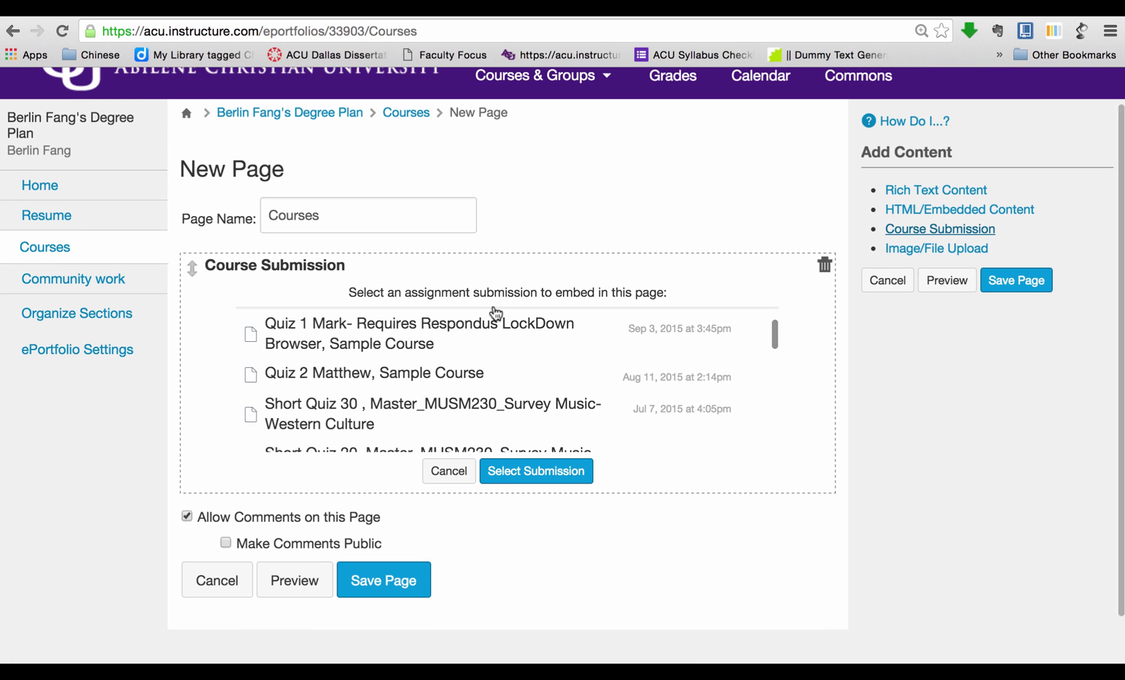
scroll(494, 312, down, 3)
scroll(485, 381, down, 3)
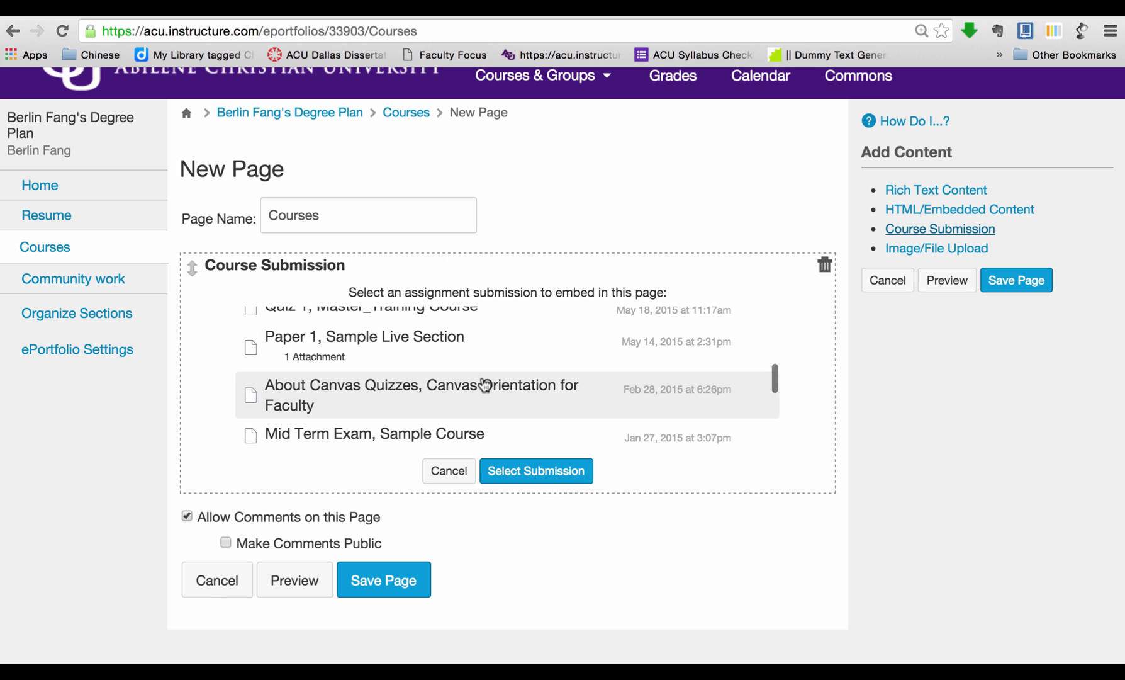
scroll(485, 384, down, 3)
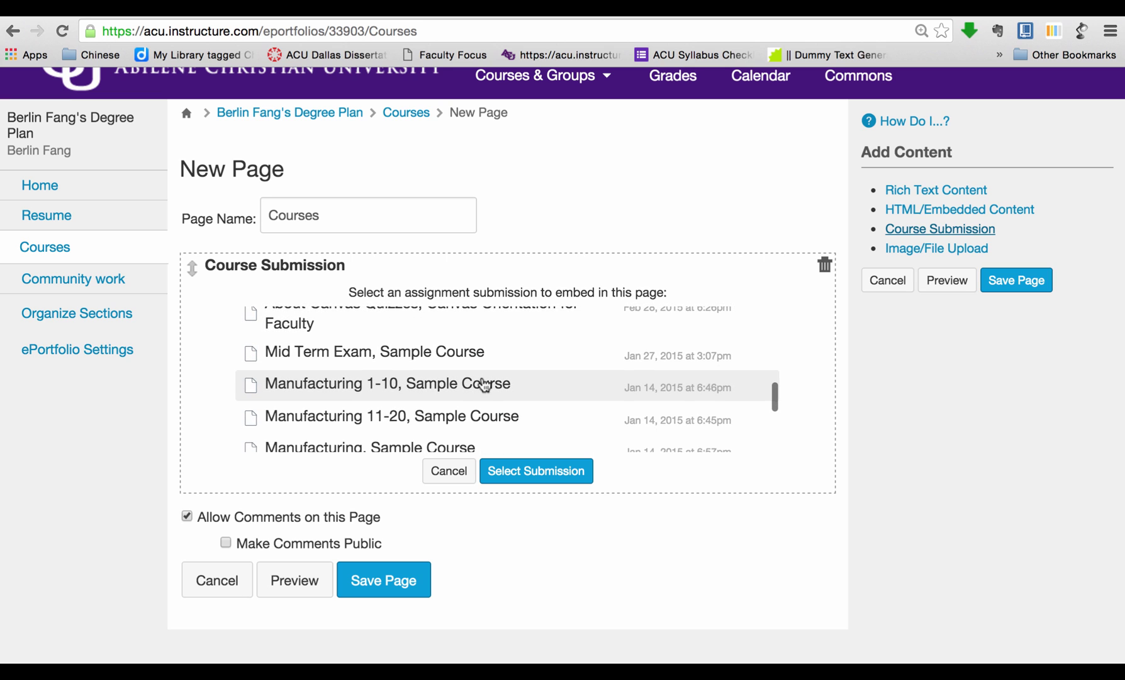
scroll(483, 384, up, 3)
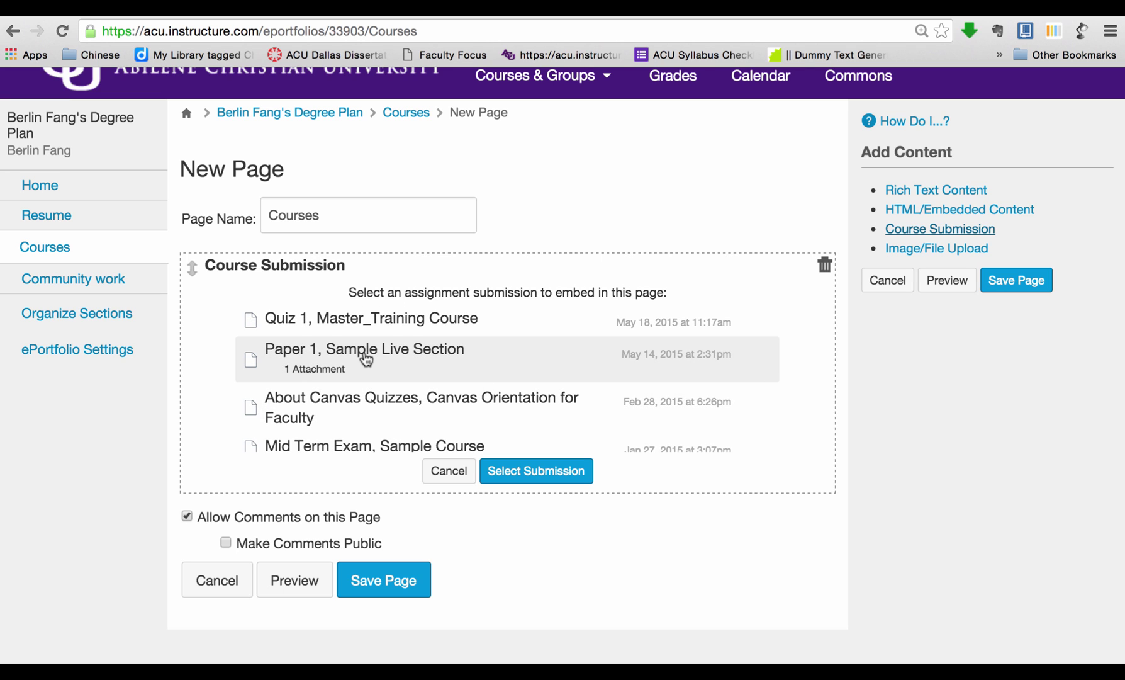
click(366, 359)
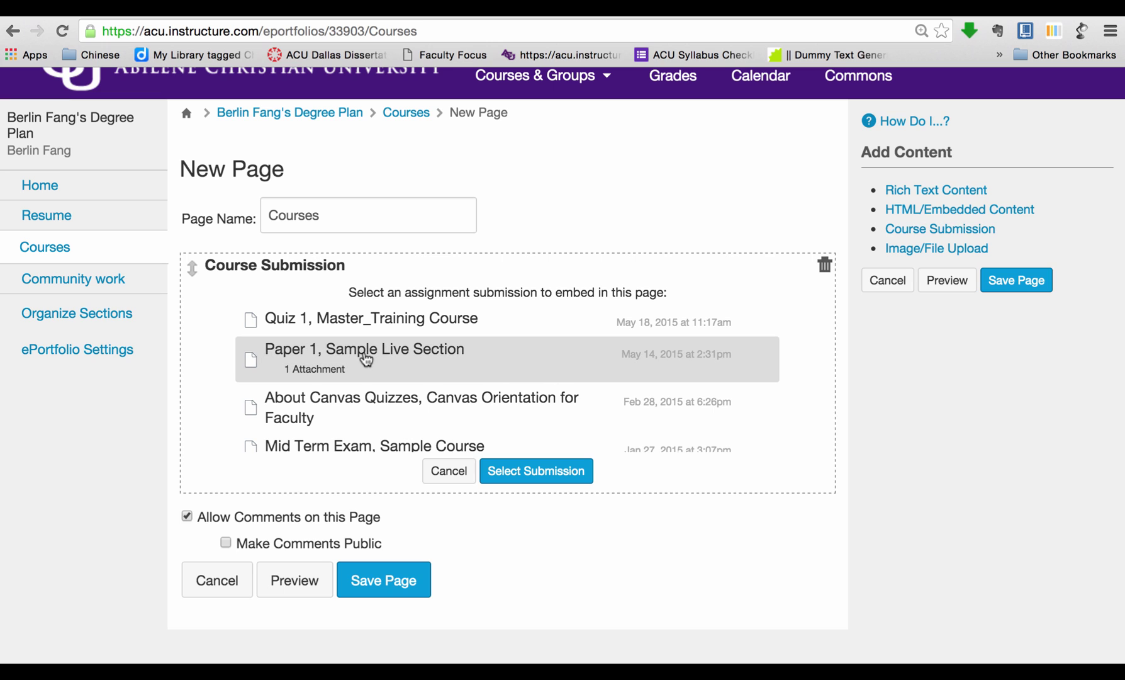
click(545, 479)
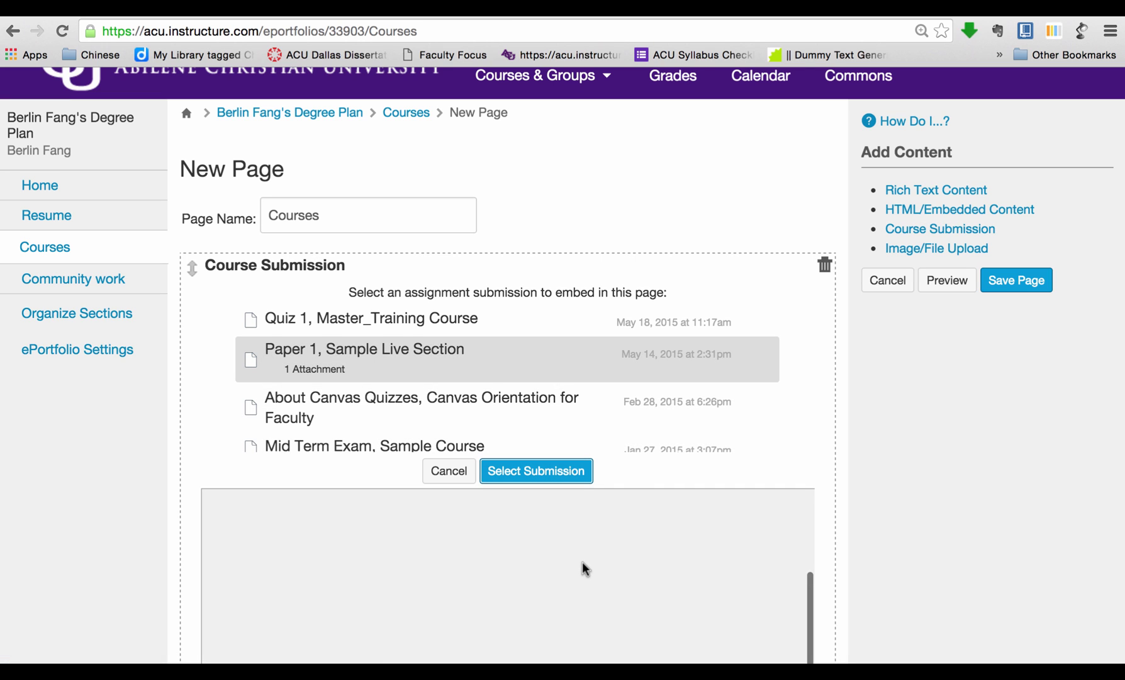
scroll(582, 562, up, 1)
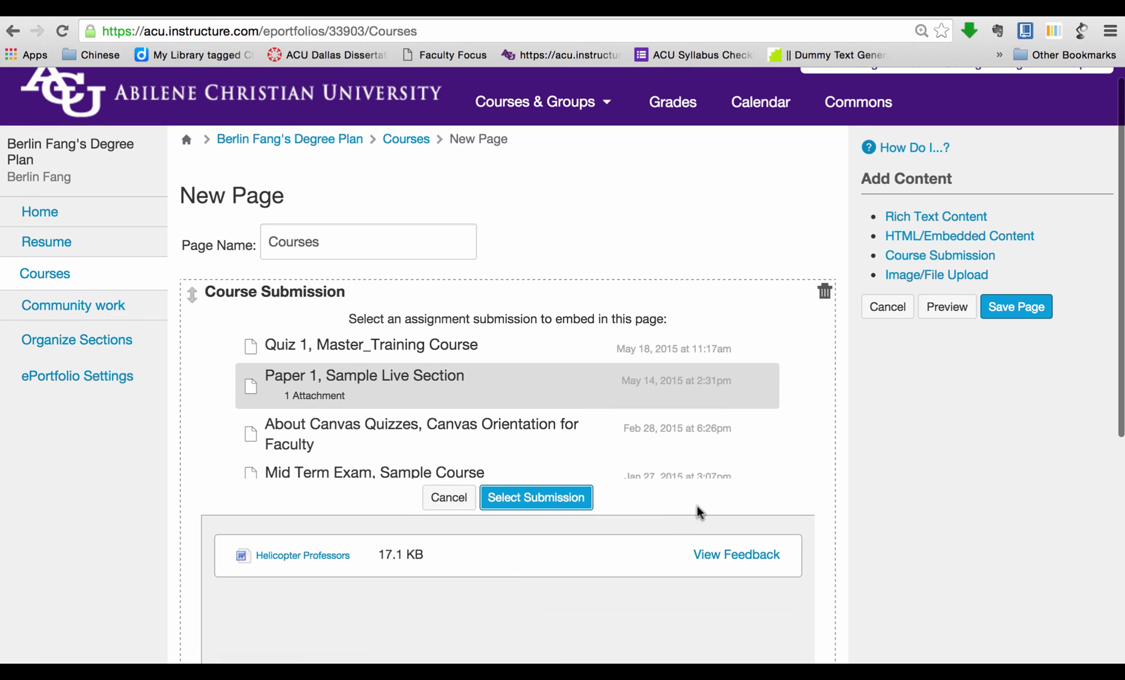
click(1023, 308)
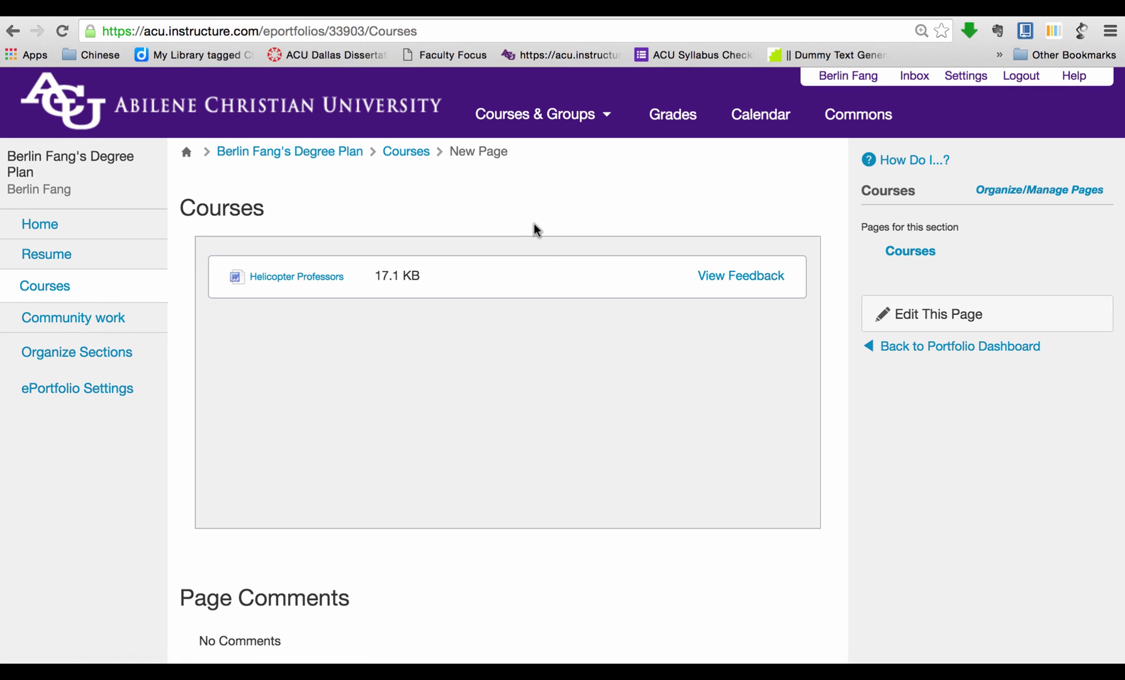
Step: Open the ePortfolio settings and cancel them without changes
scroll(534, 224, down, 3)
scroll(454, 293, up, 4)
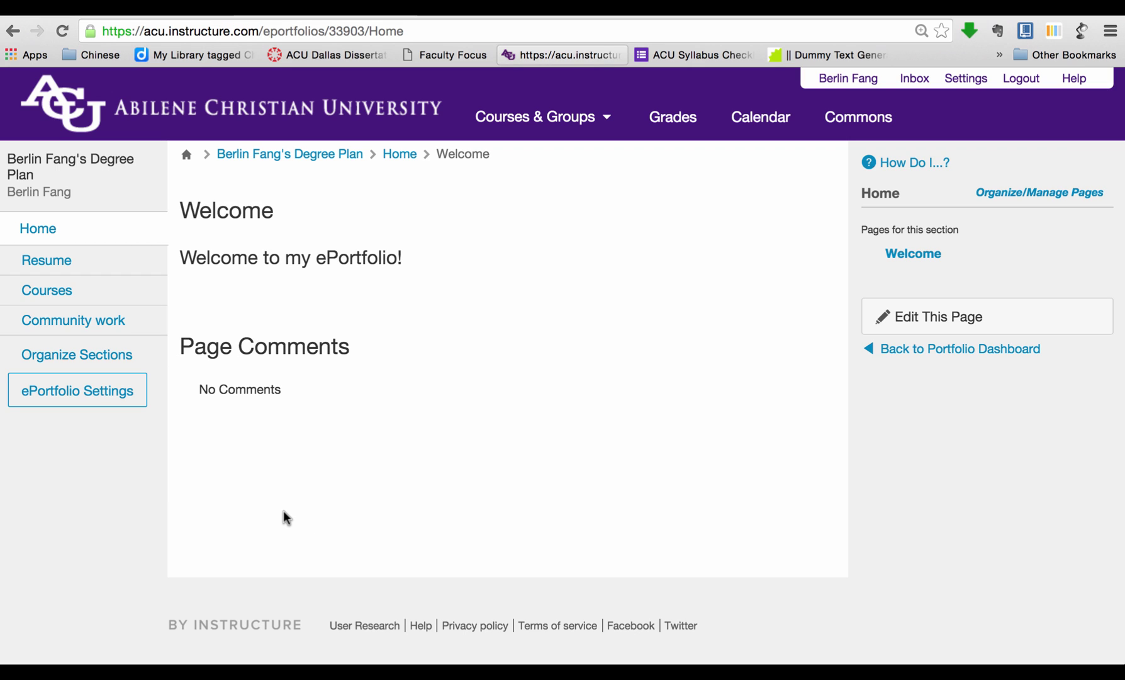
click(69, 401)
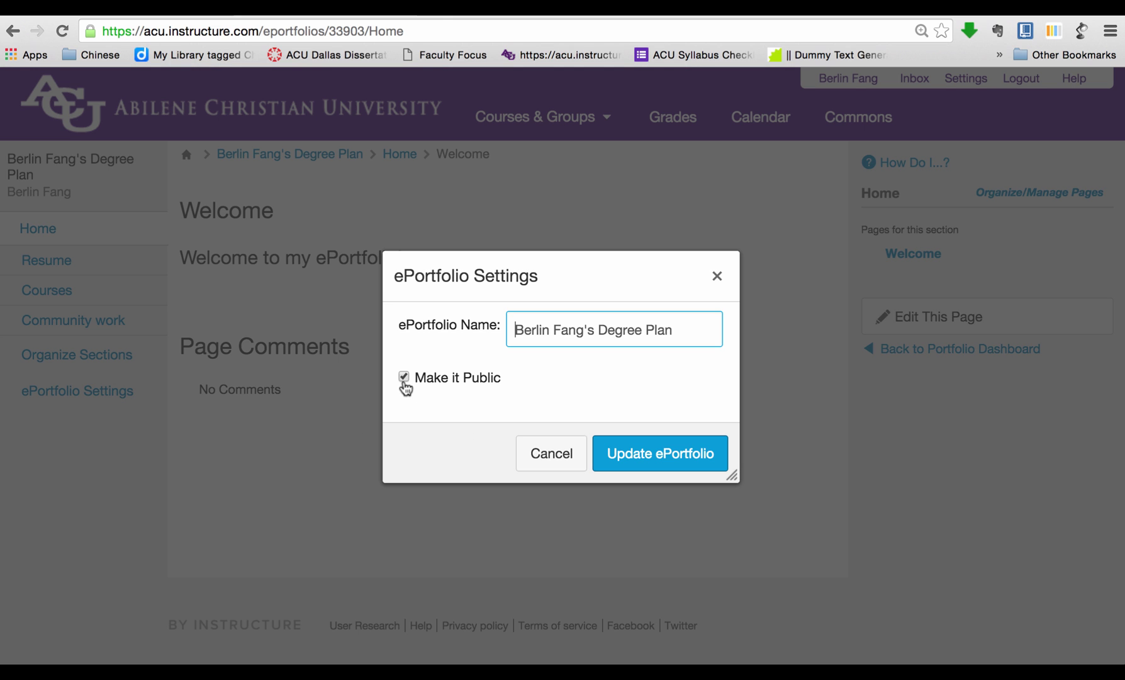
click(550, 455)
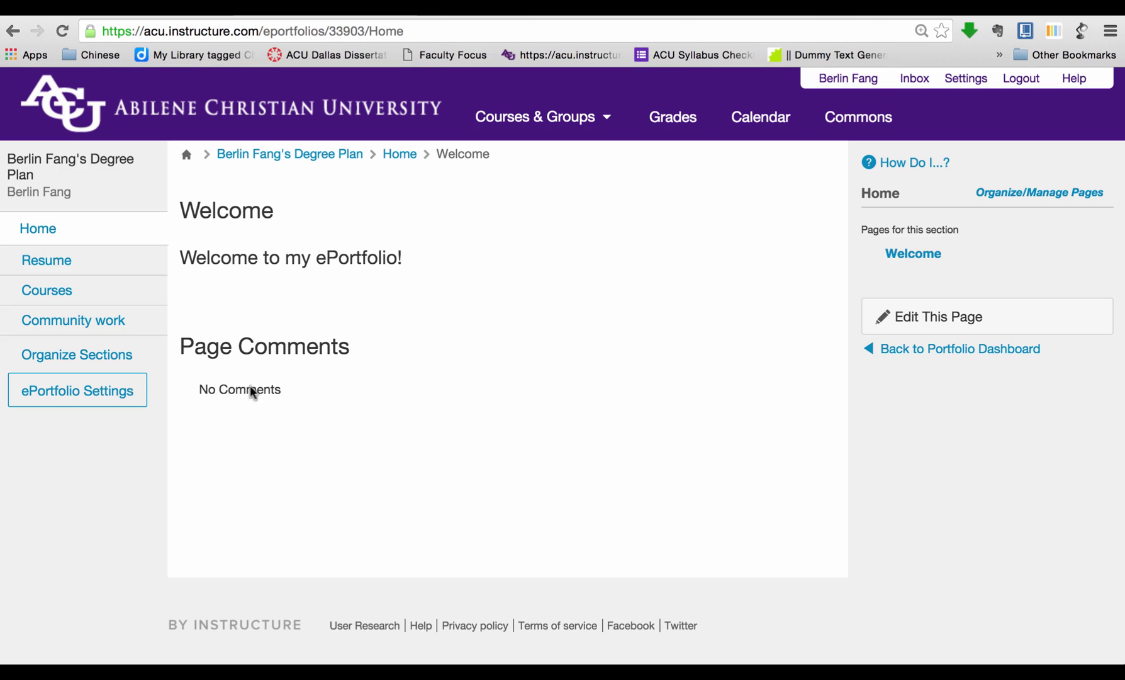
Step: Return to the portfolio's Home page and copy its web address
click(37, 235)
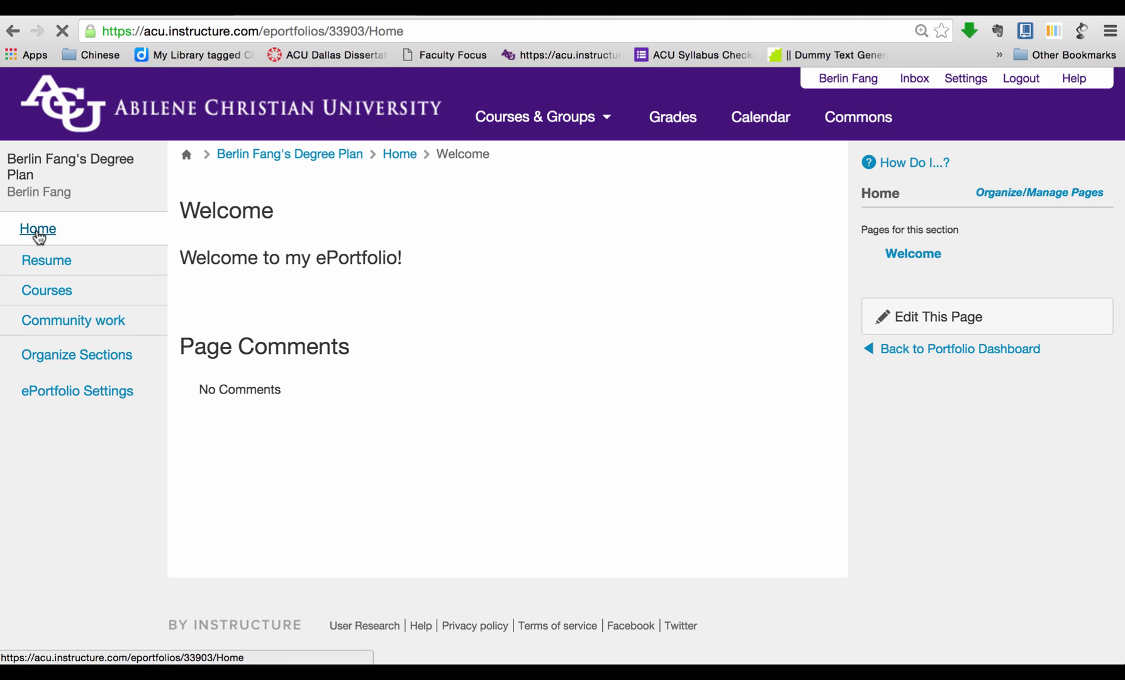
click(309, 28)
key(super+c)
right_click(308, 28)
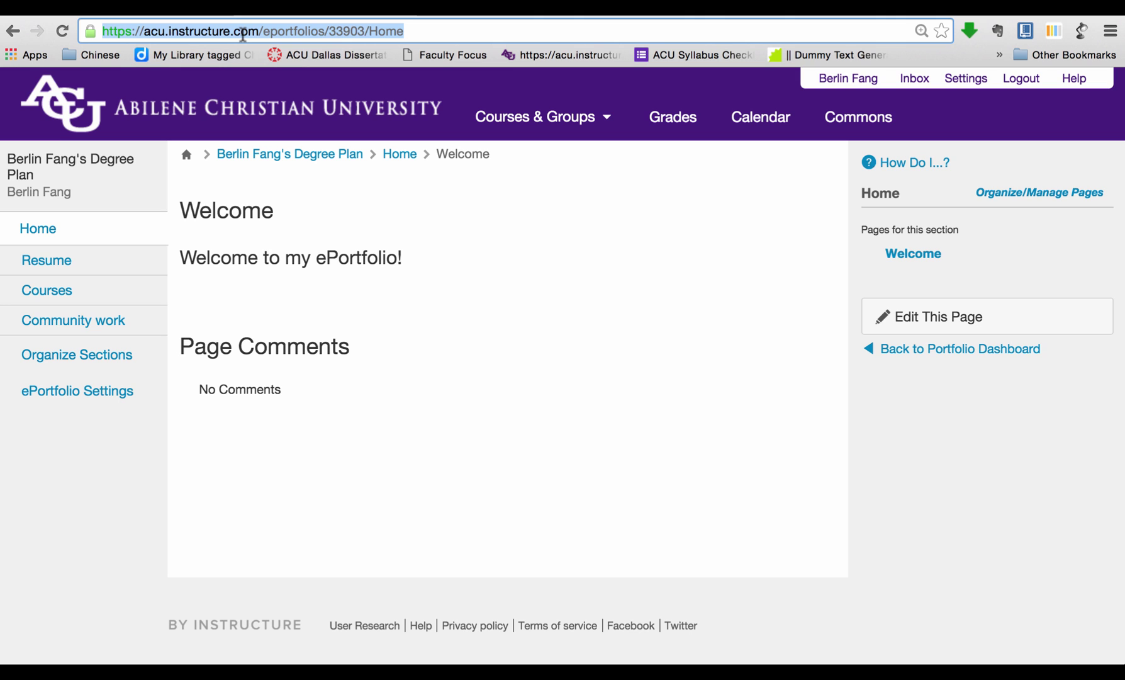
Step: Start a submission for the ePortfolio assignment in ACU Dallas Dissertation's modules
click(366, 56)
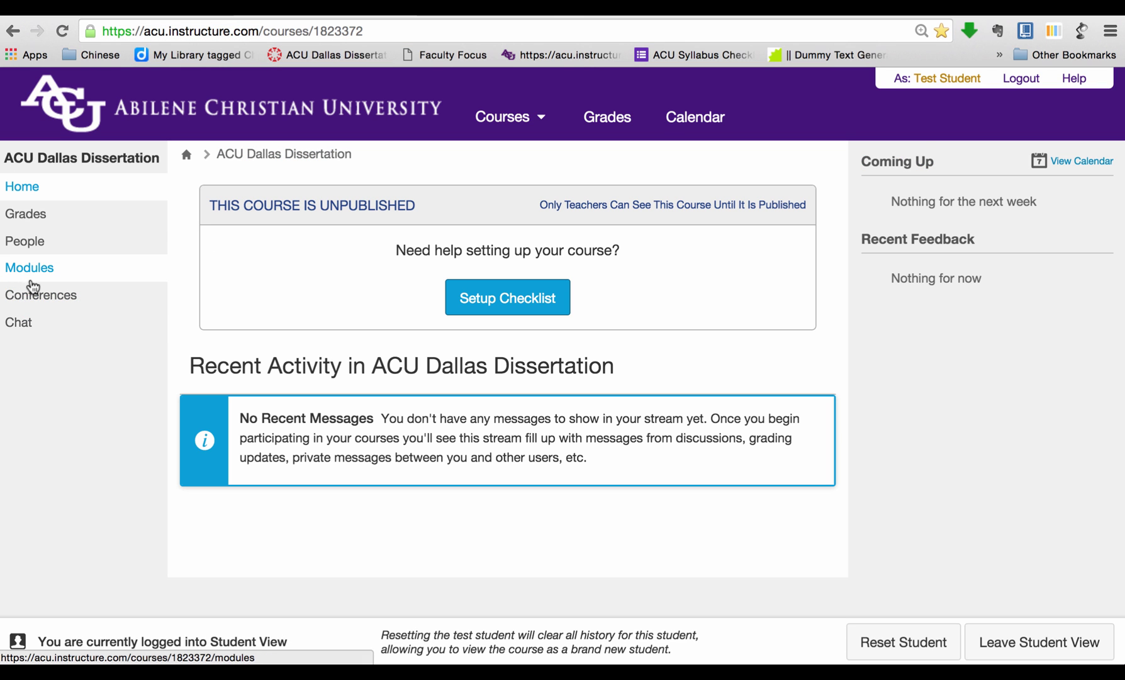
click(24, 276)
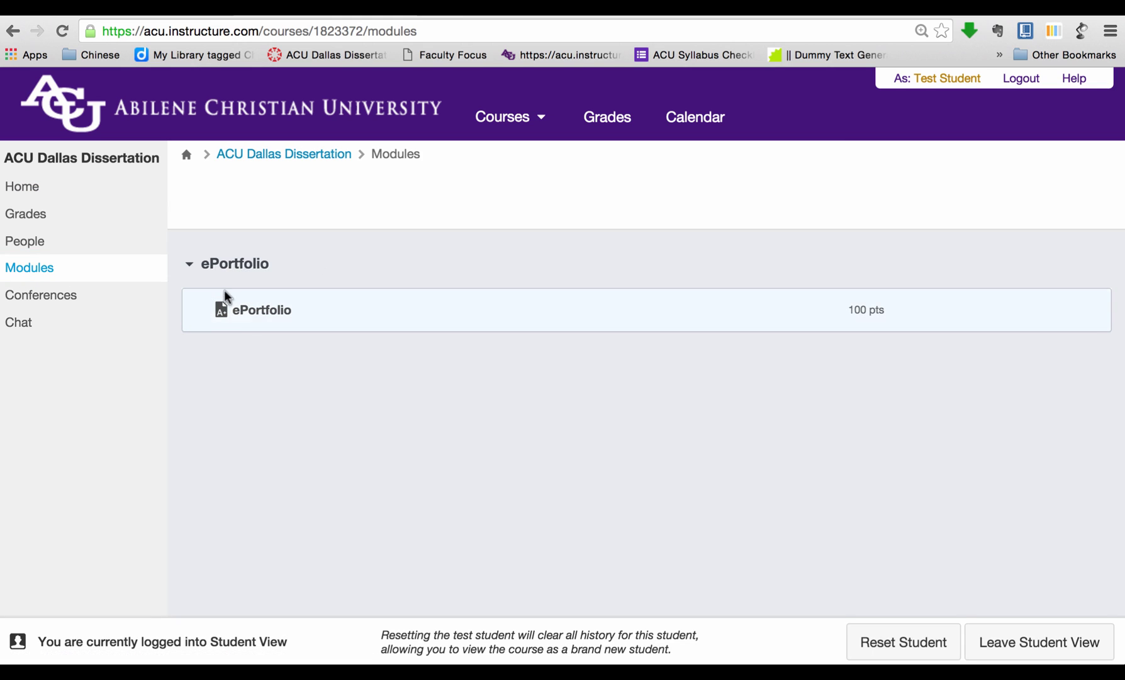
click(268, 311)
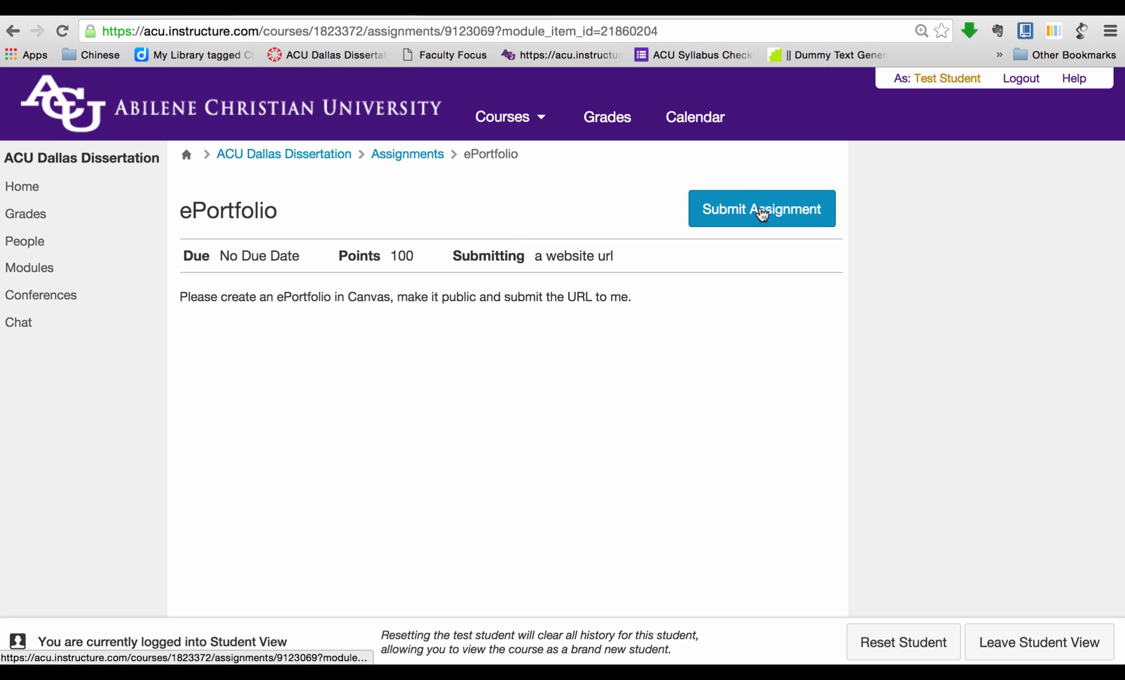
click(760, 209)
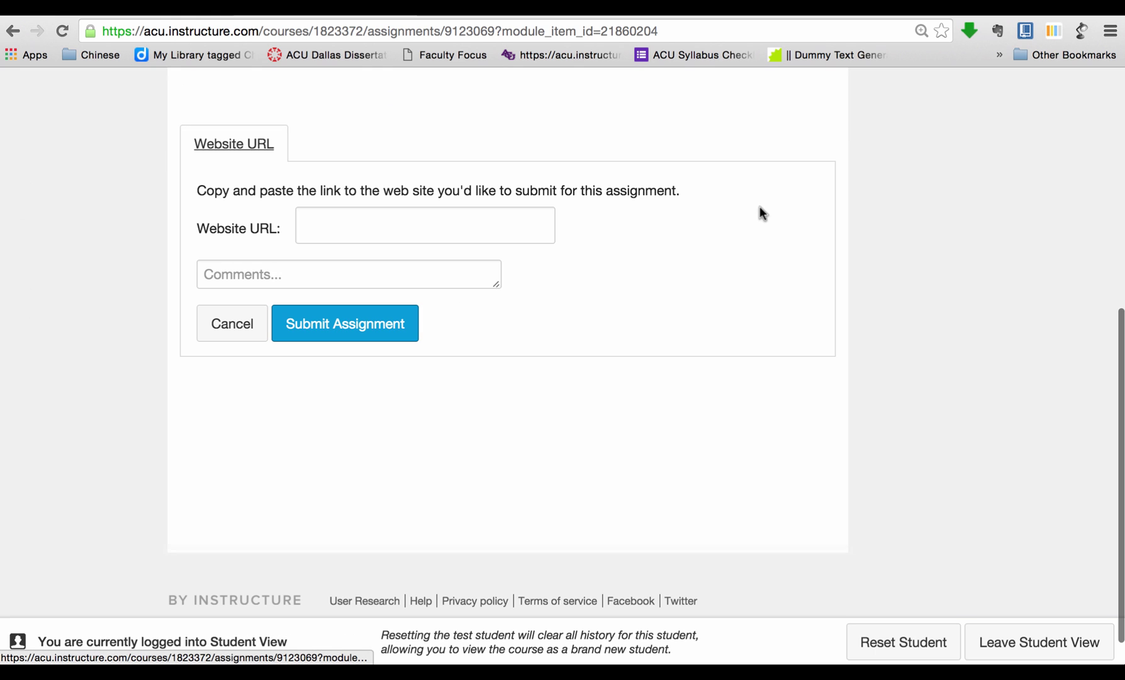
Step: Paste the portfolio URL, add the comment 'This is the draft of my portfolio.', and submit
click(320, 225)
right_click(321, 225)
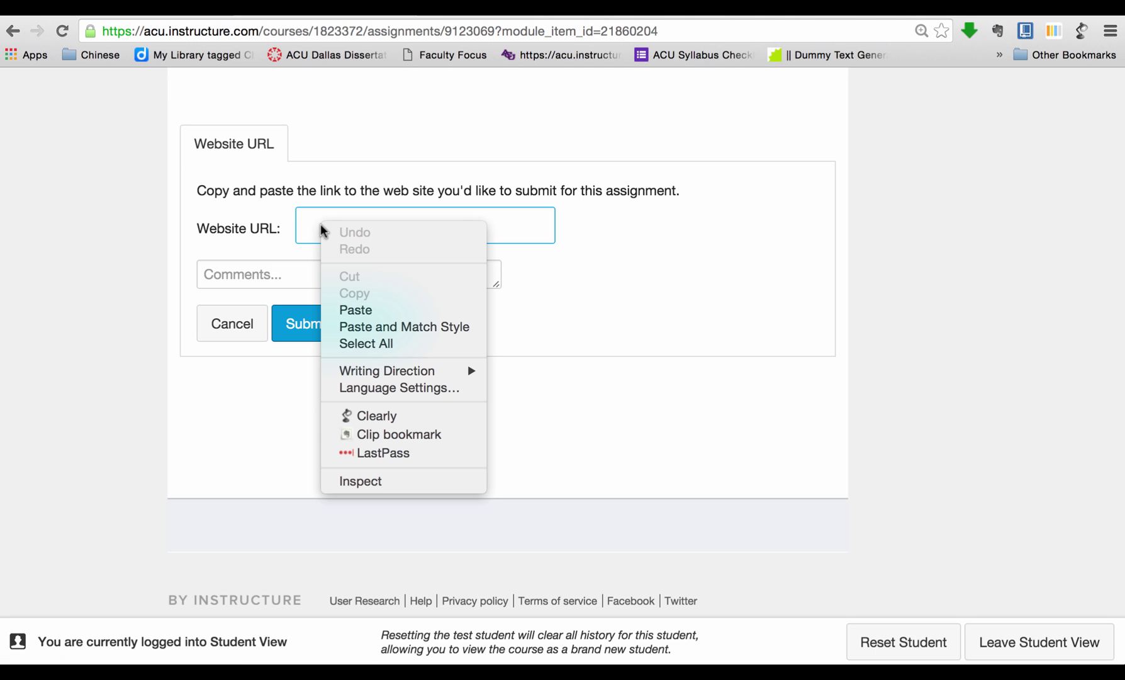
click(357, 310)
click(272, 274)
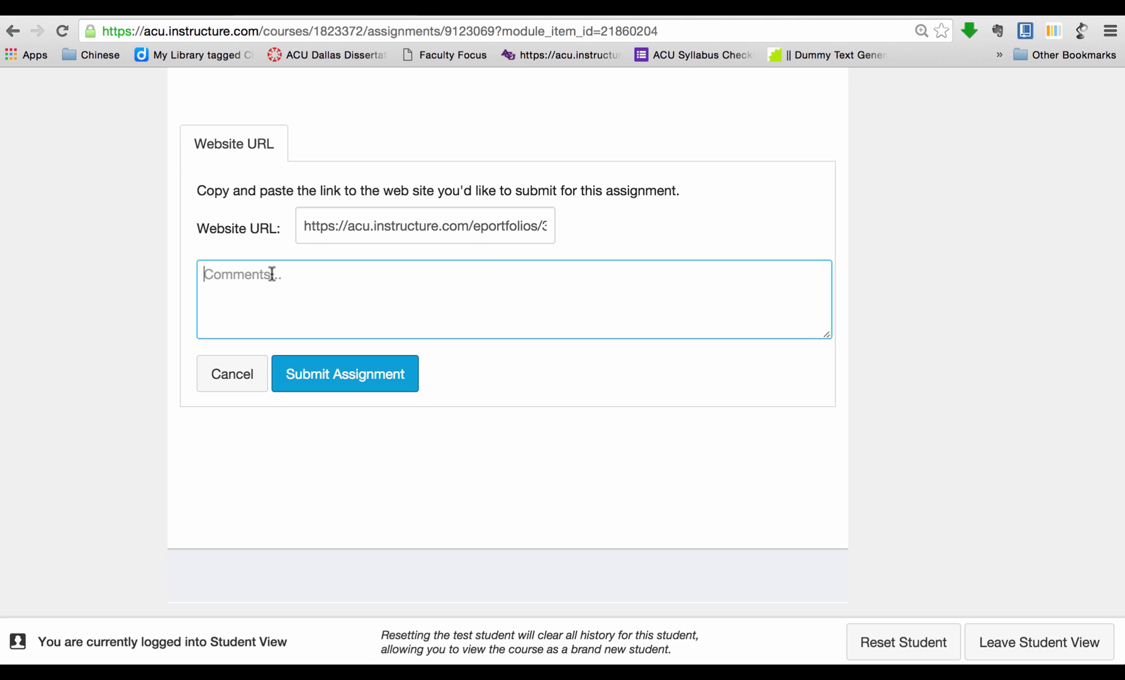
text(This is the draft of my portfolio.)
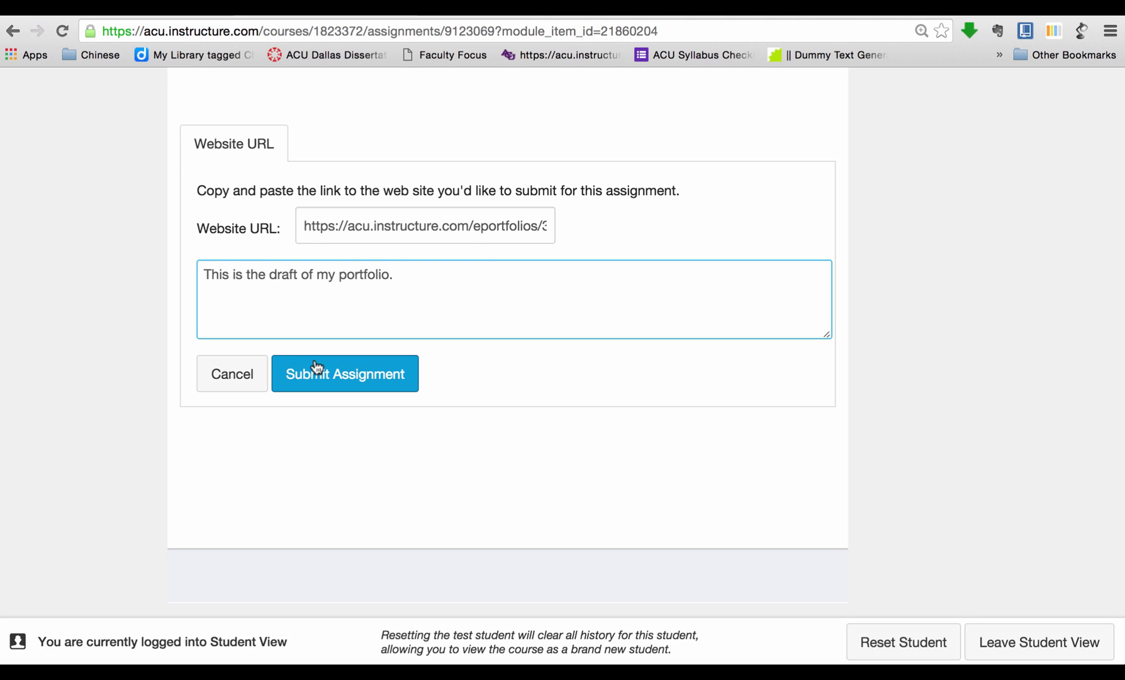
click(318, 371)
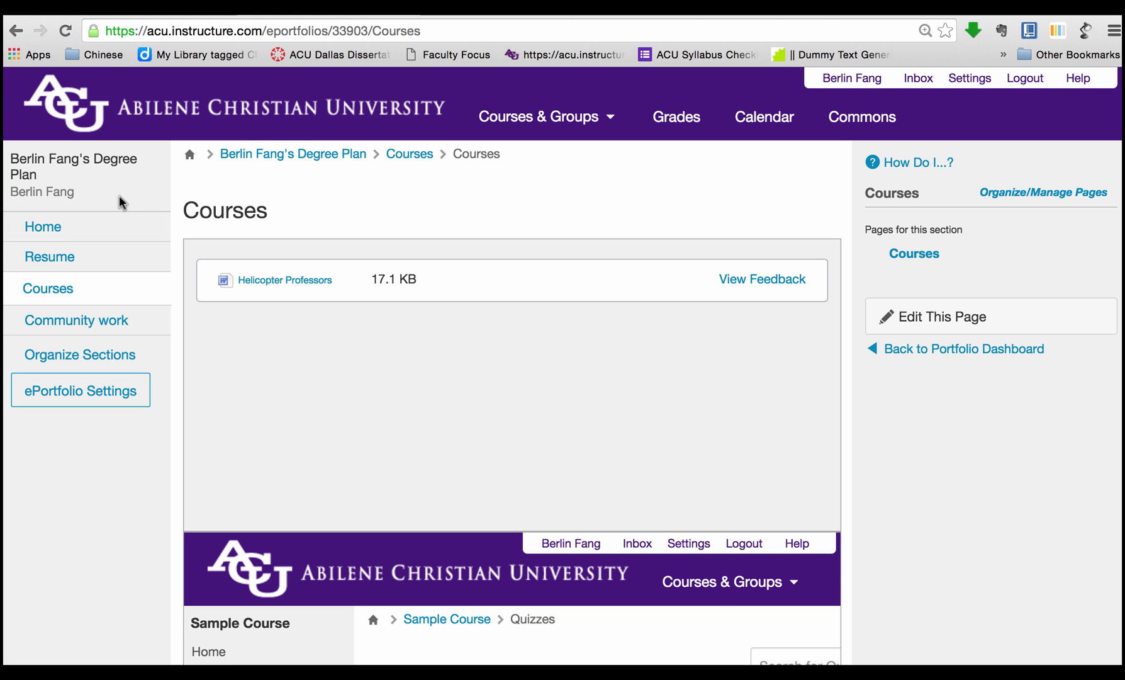
Step: Uncheck Make it Public in the ePortfolio settings
click(77, 400)
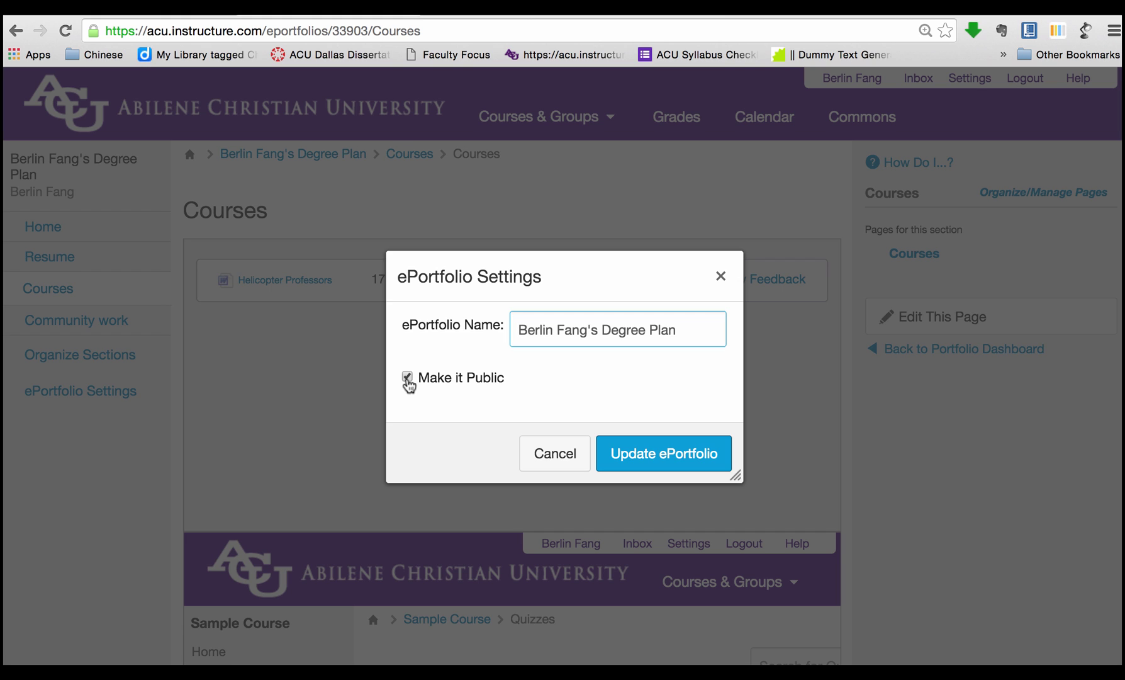
click(407, 378)
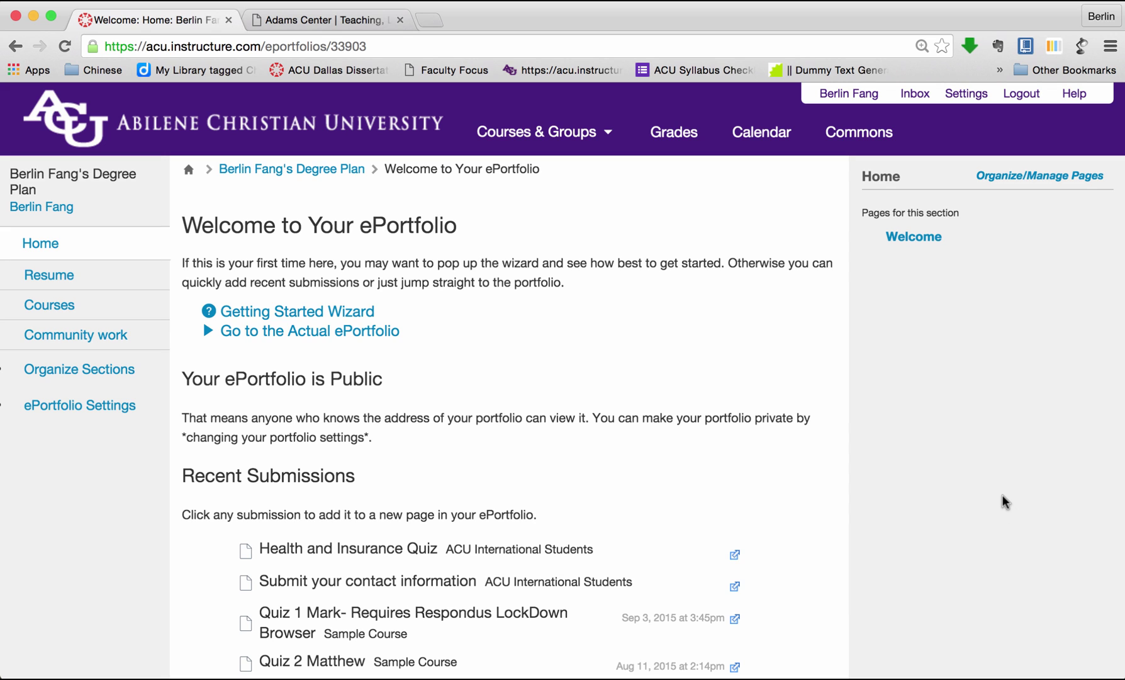
click(331, 22)
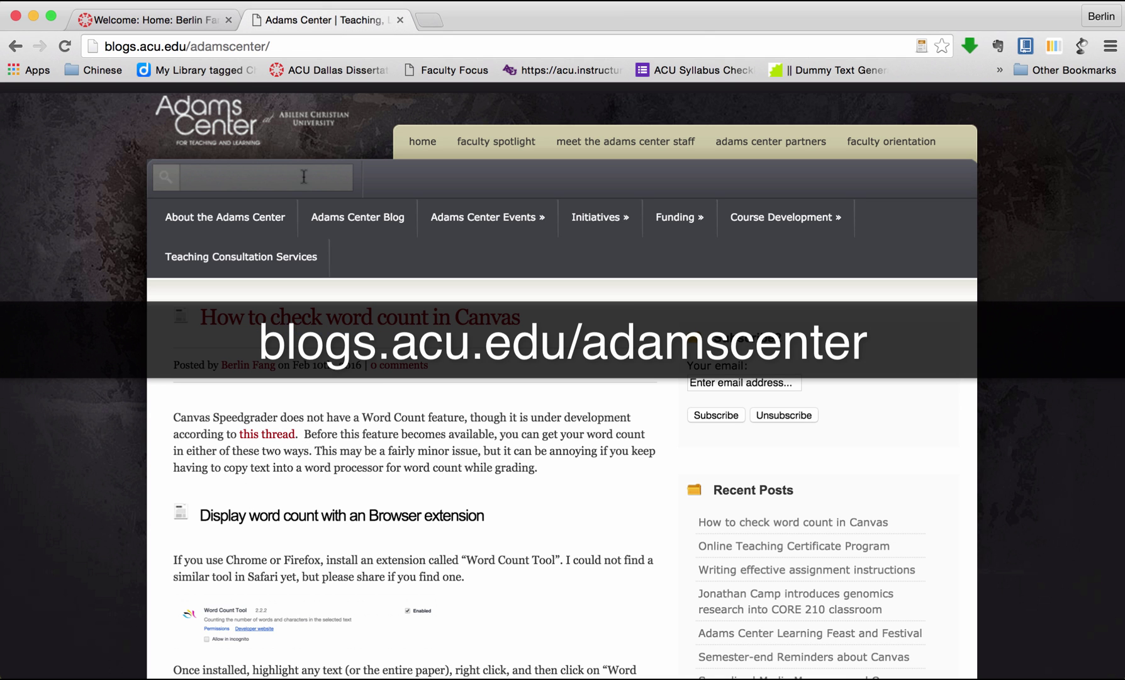